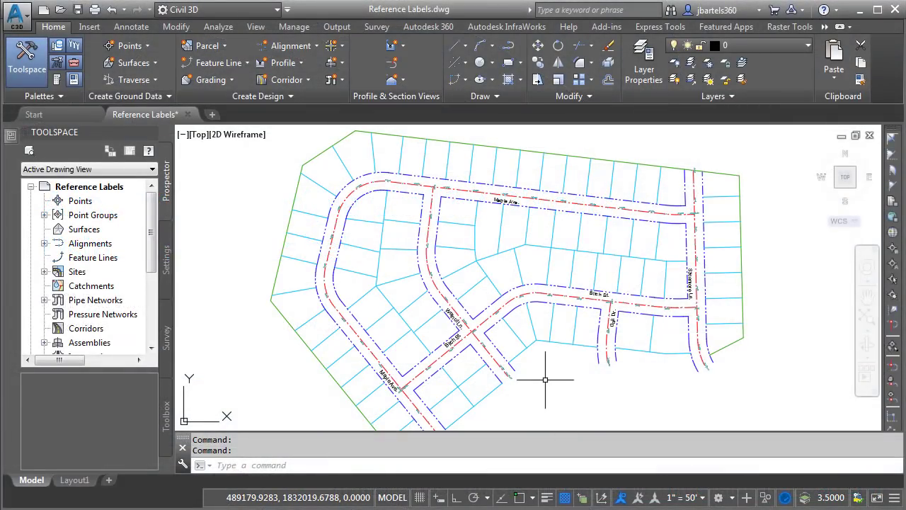
# Zoom in and pan until the Birch St./Walnut Ln. road crossing is centered in the plan view.
pyautogui.moveTo(545, 379)
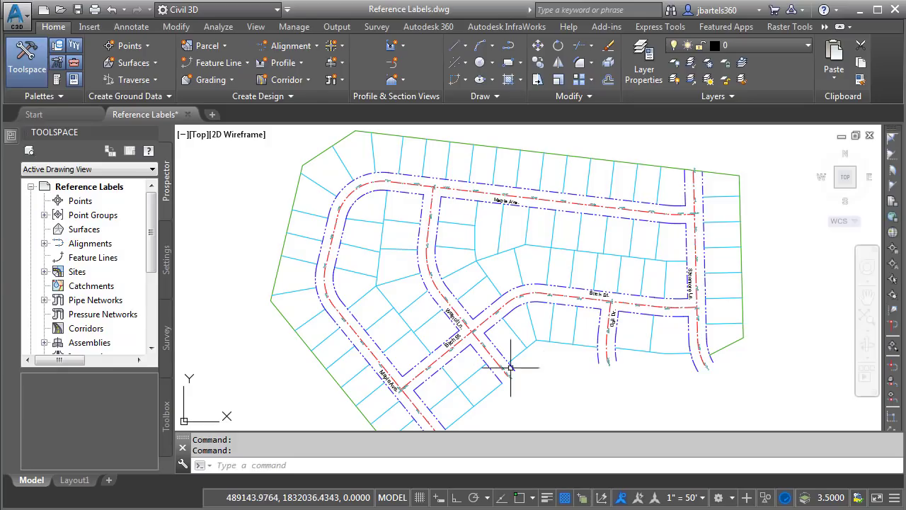
pyautogui.scroll(4, 510, 370)
pyautogui.moveTo(465, 366); pyautogui.dragTo(442, 322, button='middle')
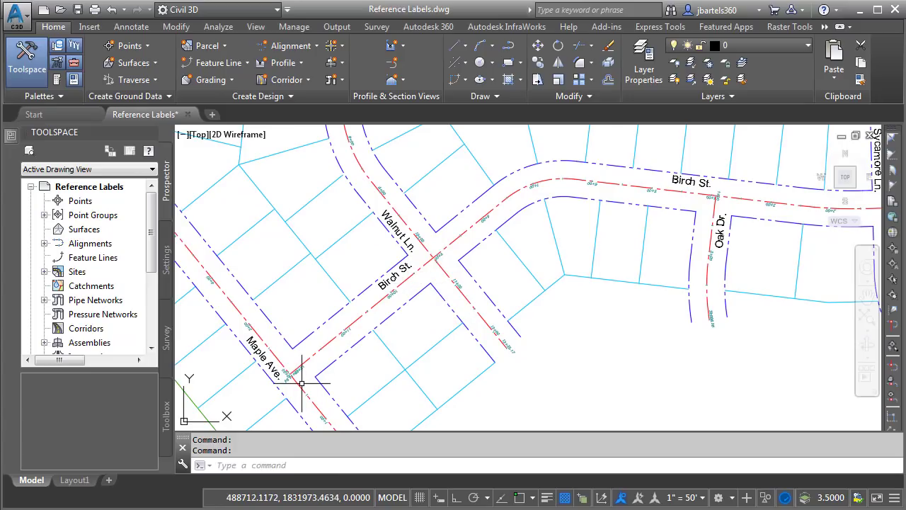
pyautogui.scroll(4, 449, 255)
pyautogui.moveTo(450, 266); pyautogui.dragTo(430, 305, button='middle')
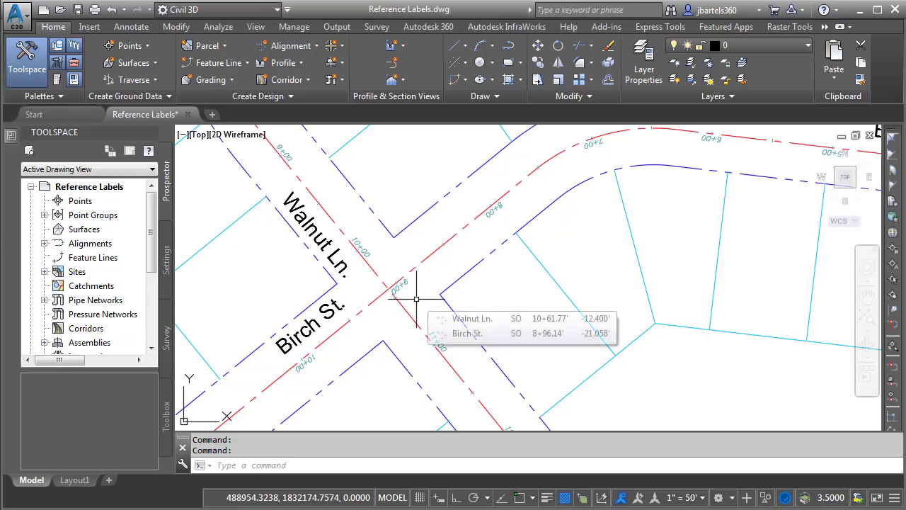
# In Add Labels, set Feature to Alignment and Label type to Station Offset - Fixed Point.
pyautogui.click(132, 28)
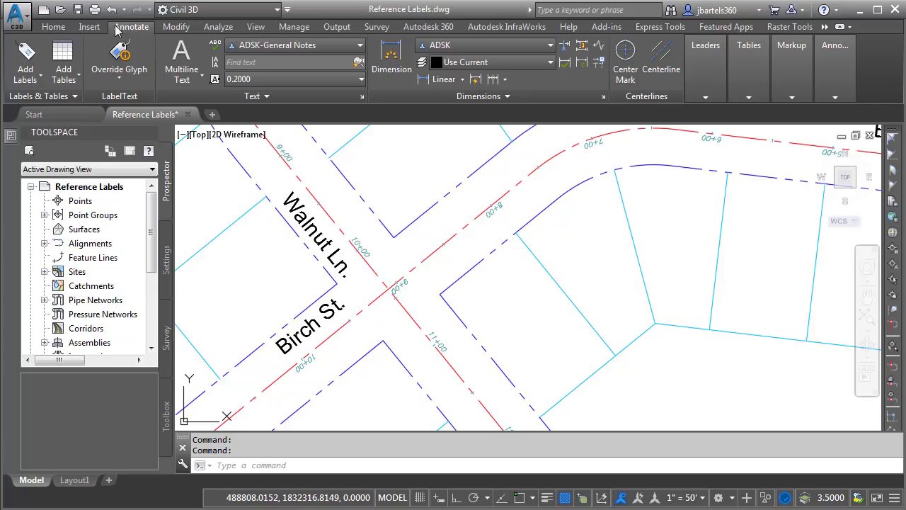
pyautogui.click(26, 56)
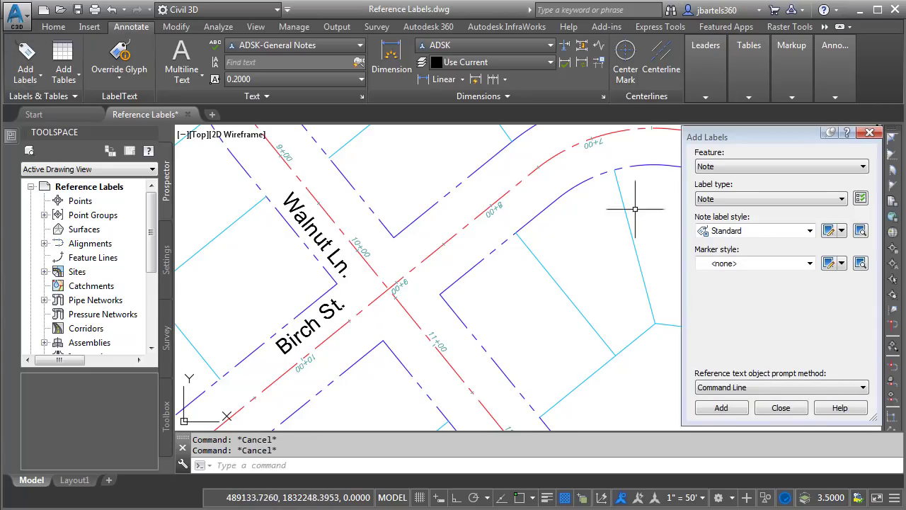
pyautogui.click(711, 167)
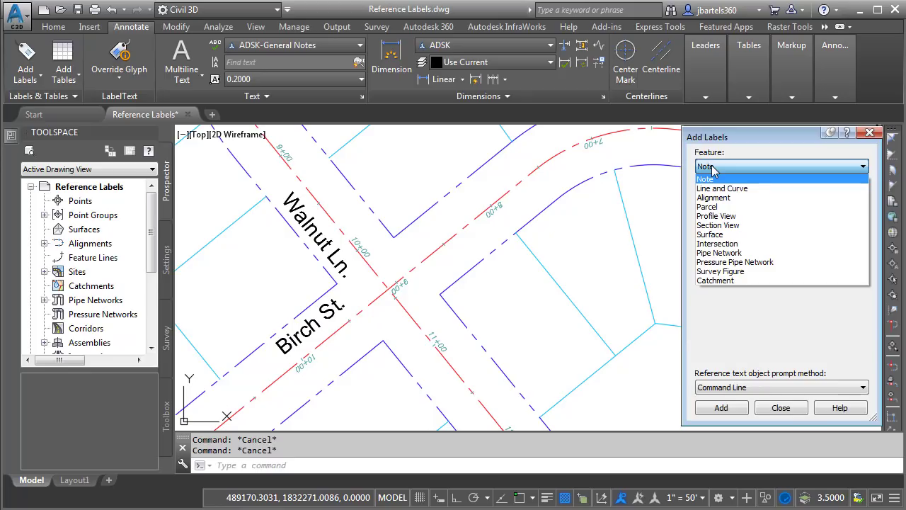
pyautogui.click(714, 199)
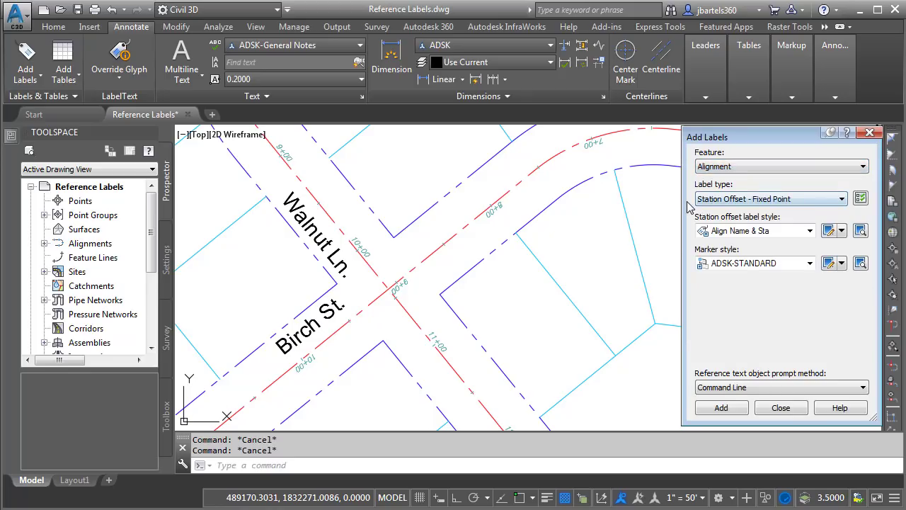
pyautogui.click(702, 201)
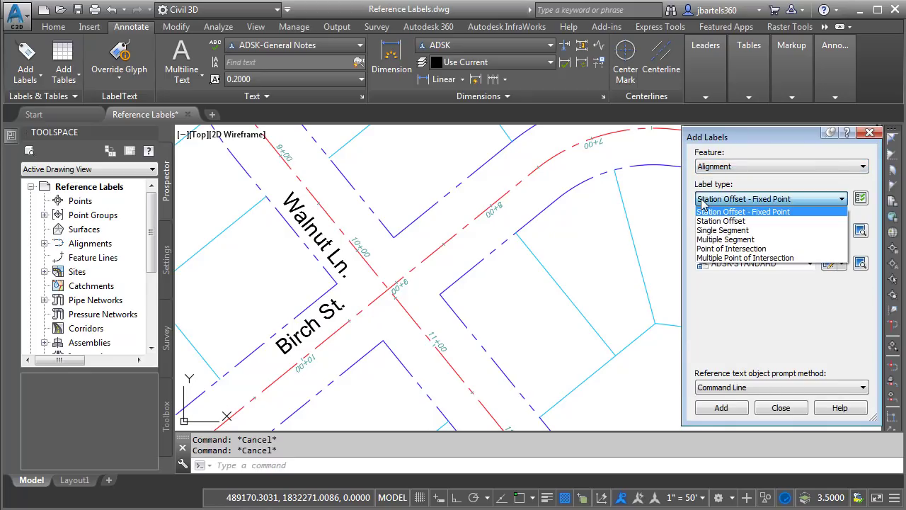
pyautogui.click(702, 209)
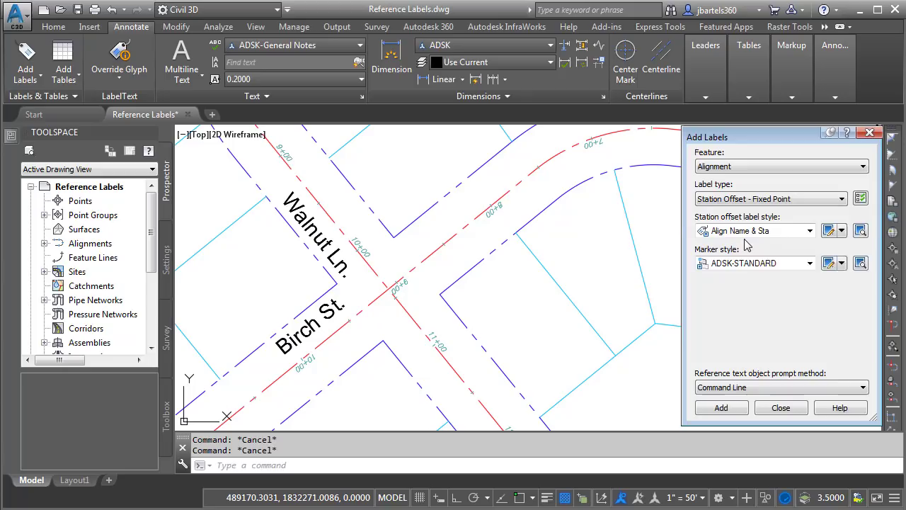
# Place a Birch St. station label at the Walnut Ln. crossing using the Intersection snap.
pyautogui.click(720, 408)
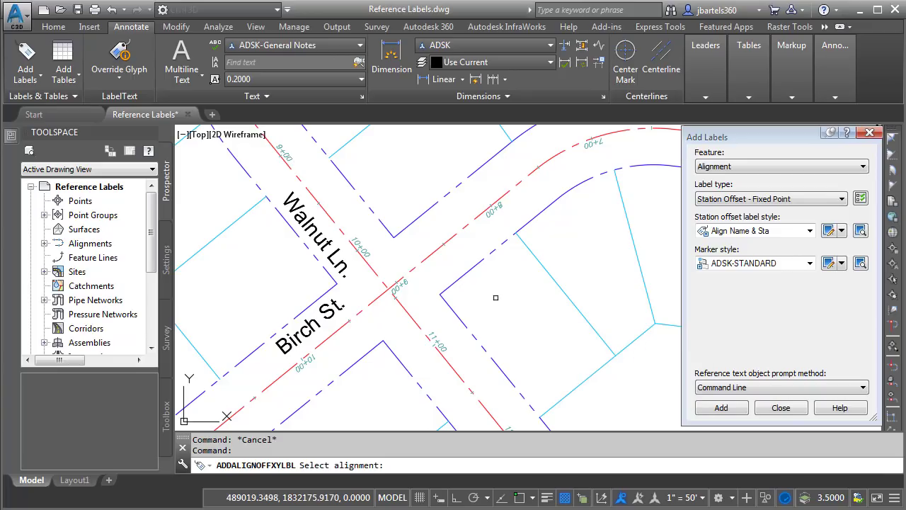
pyautogui.click(429, 257)
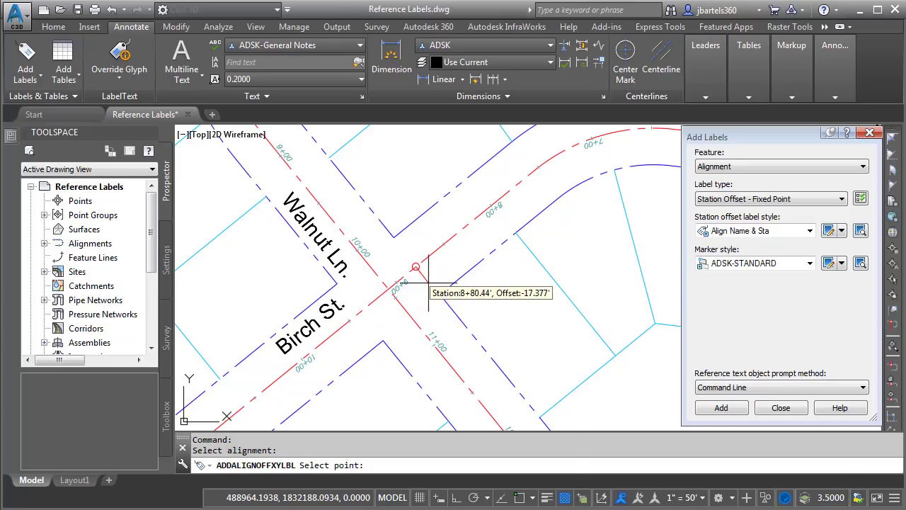
pyautogui.keyDown('shift'); pyautogui.rightClick(429, 238); pyautogui.keyUp('shift')
pyautogui.click(467, 366)
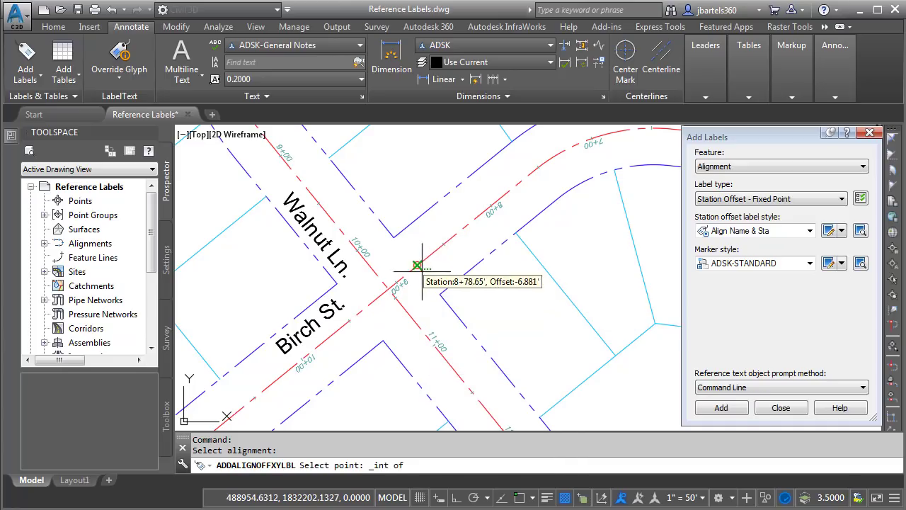
pyautogui.click(421, 270)
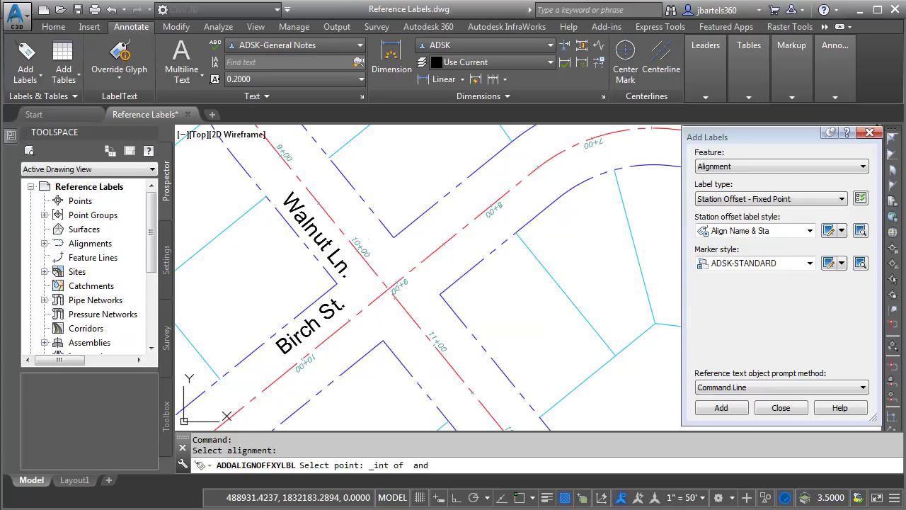
pyautogui.click(394, 267)
pyautogui.press('Escape')
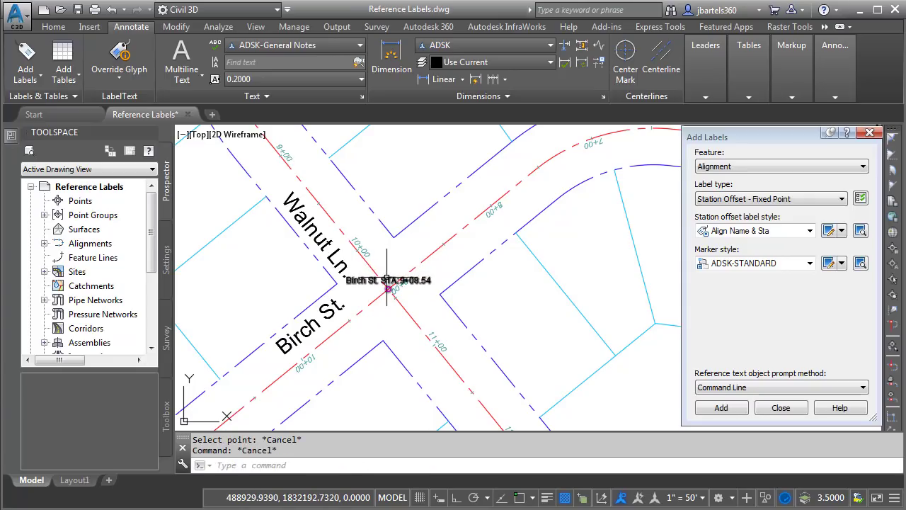
# Select the new STA:9+08.54 label, cancel the move, and center the view on it.
pyautogui.click(388, 279)
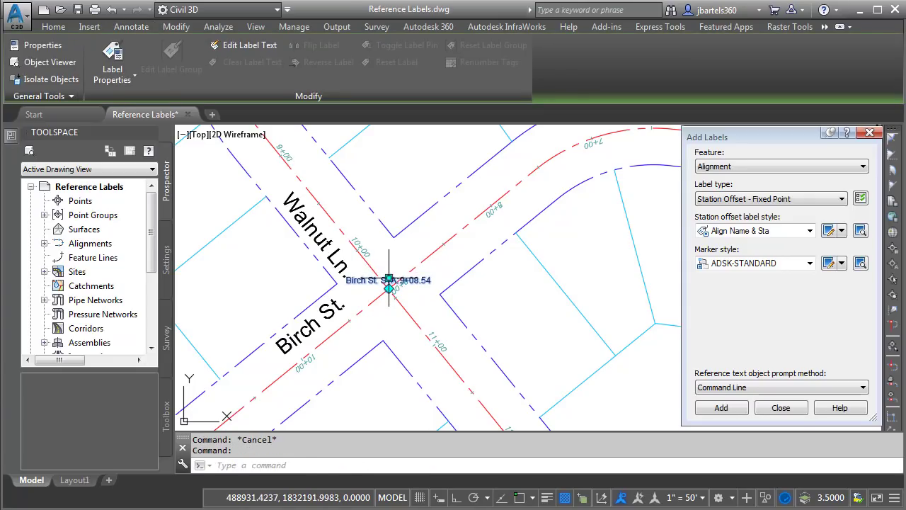
pyautogui.click(388, 278)
pyautogui.press('Escape')
pyautogui.press('Escape')
pyautogui.scroll(3, 489, 313)
pyautogui.moveTo(492, 317); pyautogui.dragTo(498, 298, button='middle')
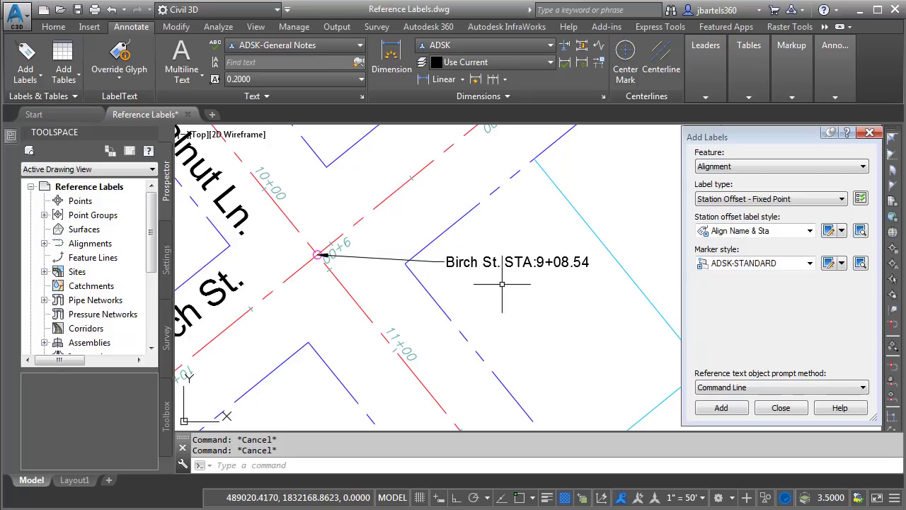
pyautogui.moveTo(501, 283)
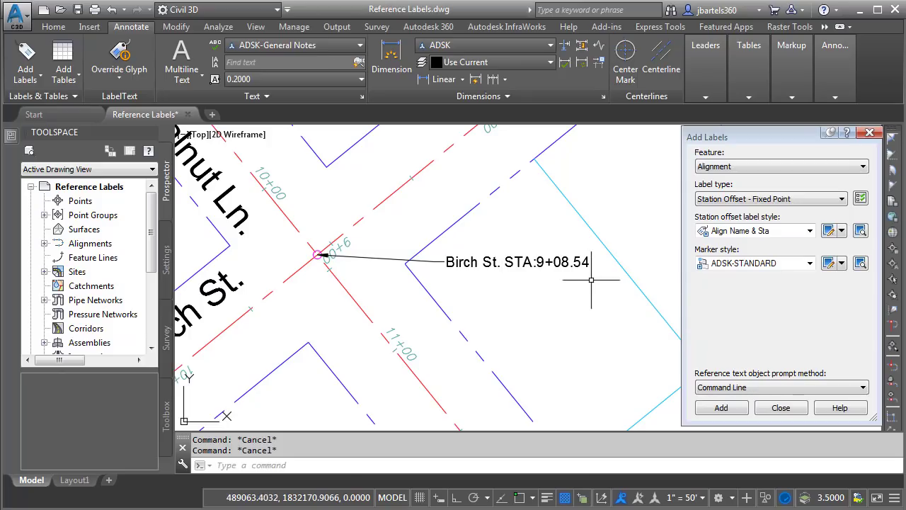
# Copy the current Align Name & Sta style and change its [Copy] suffix to [Intersection].
pyautogui.click(842, 231)
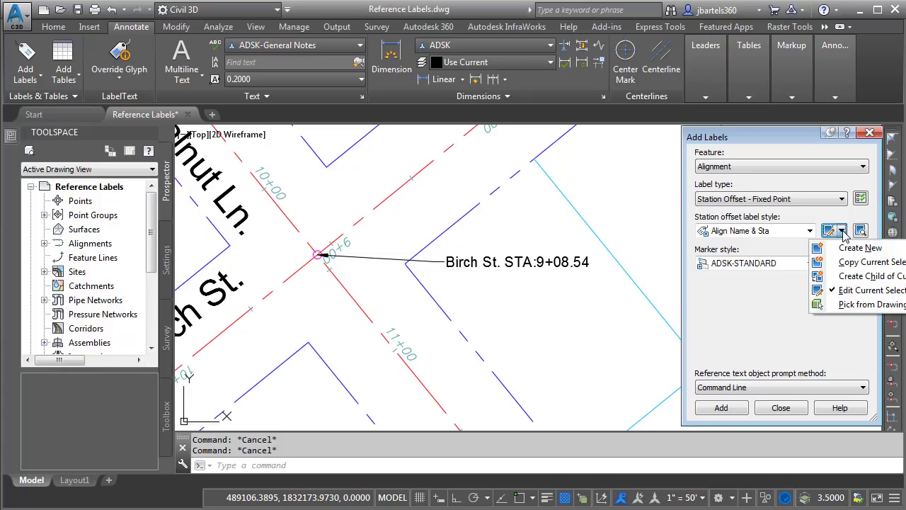
pyautogui.click(846, 265)
pyautogui.moveTo(295, 155); pyautogui.dragTo(216, 155)
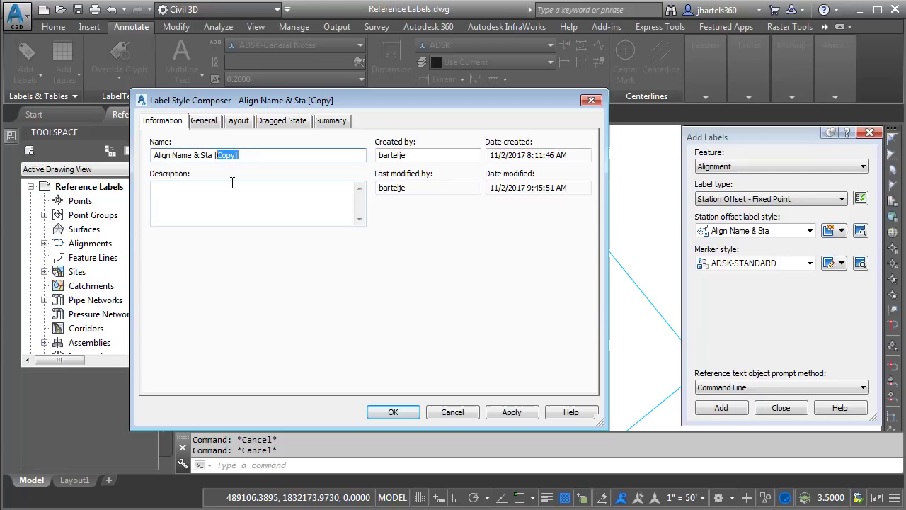
pyautogui.write('Intersection')
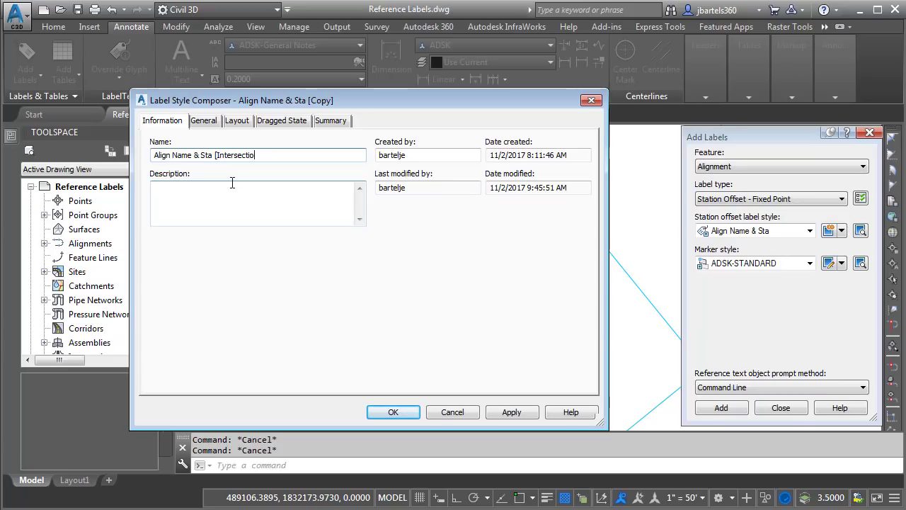
# On the Layout page, zoom the preview and select the Name & Sta. component's Contents field.
pyautogui.click(236, 120)
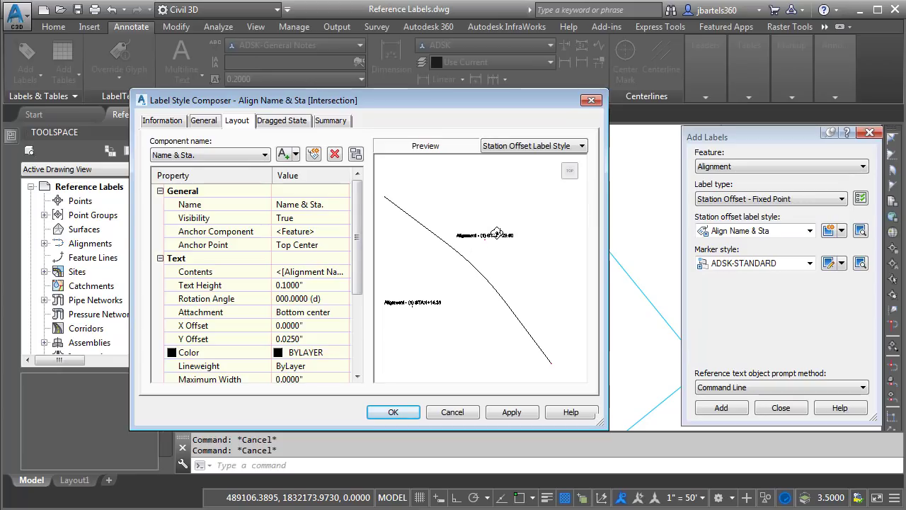
pyautogui.scroll(4, 497, 232)
pyautogui.moveTo(499, 220); pyautogui.dragTo(485, 245, button='middle')
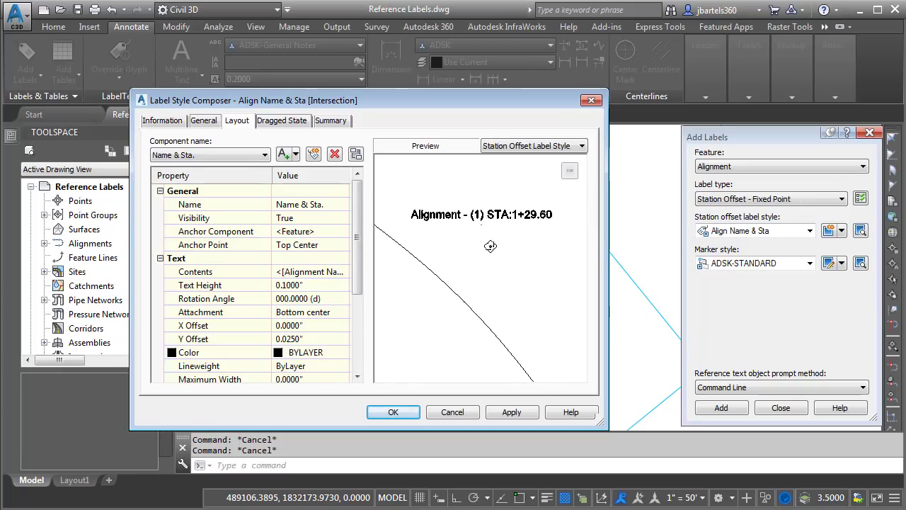
pyautogui.click(262, 156)
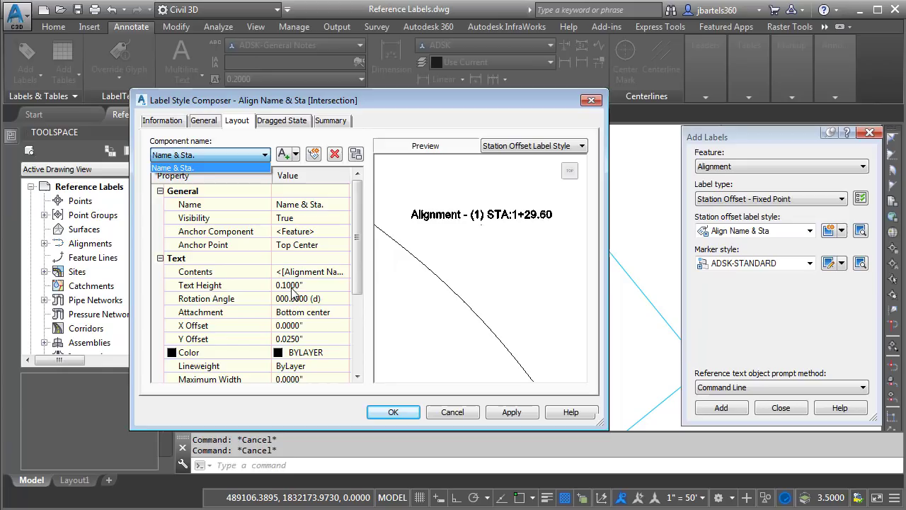
pyautogui.click(314, 276)
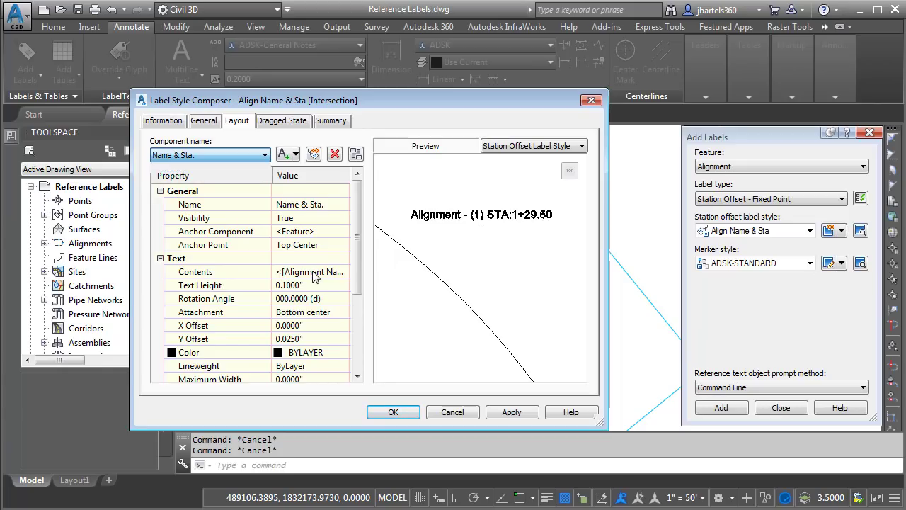
pyautogui.click(314, 276)
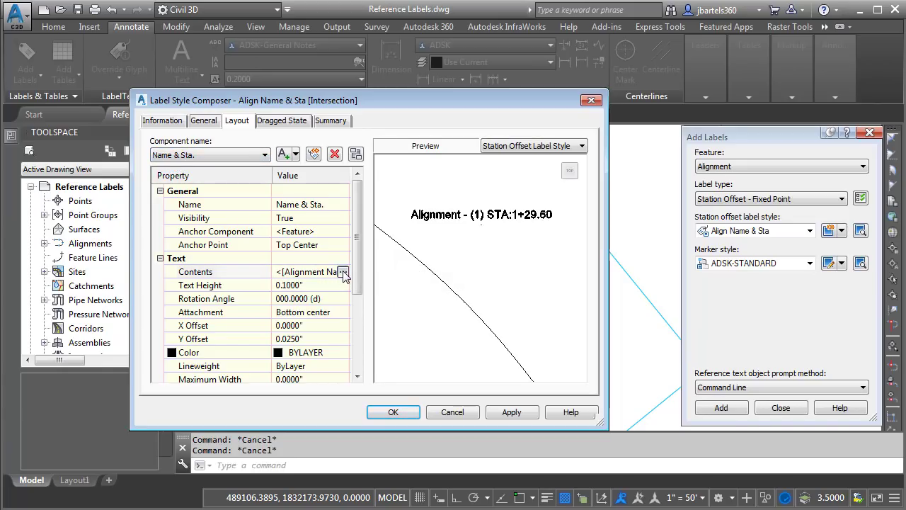
pyautogui.click(342, 273)
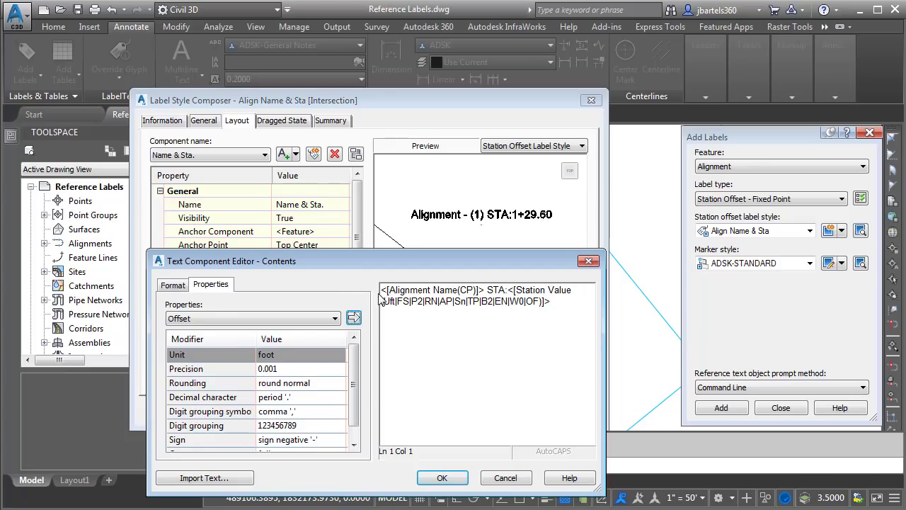
pyautogui.click(415, 291)
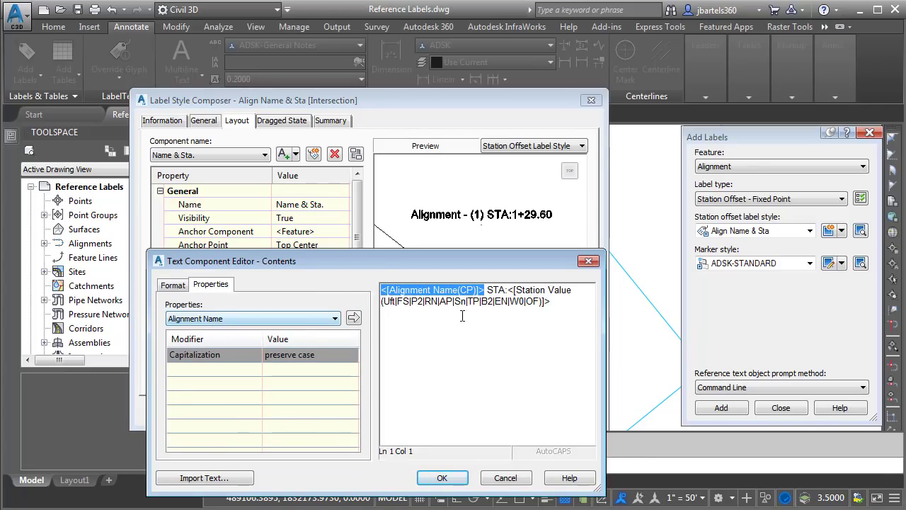
pyautogui.moveTo(488, 290); pyautogui.dragTo(508, 290)
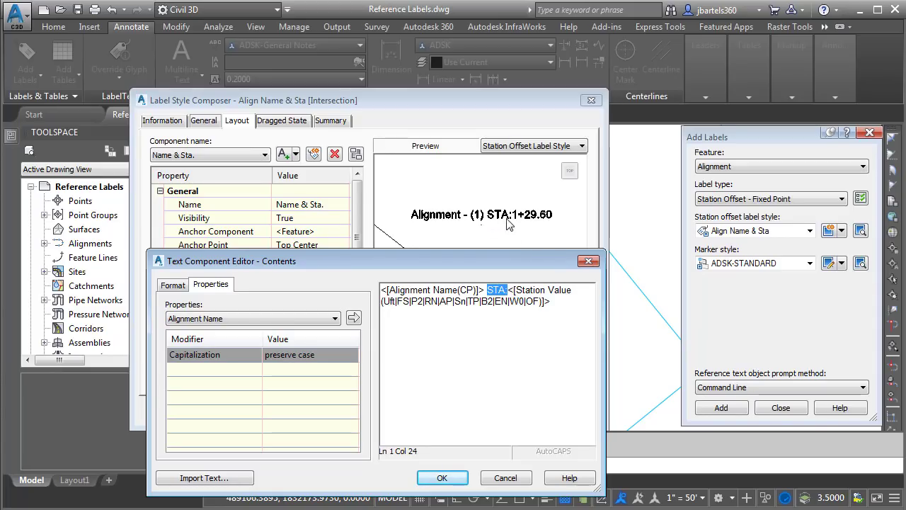
pyautogui.click(532, 294)
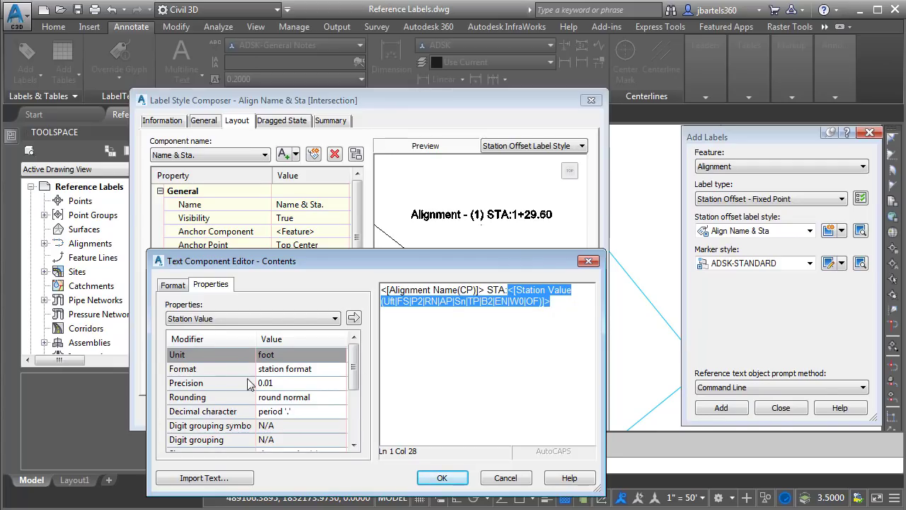
pyautogui.click(492, 481)
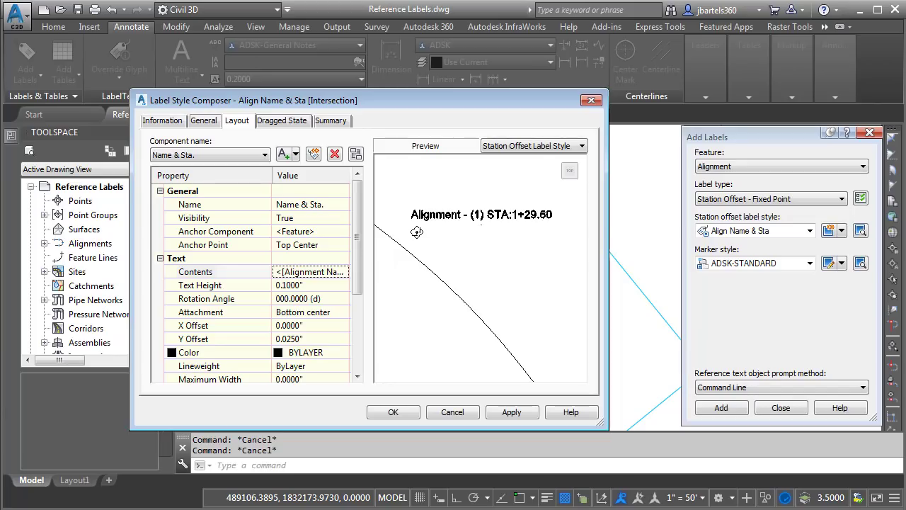
# Add a new Reference Text component to the label style.
pyautogui.click(296, 155)
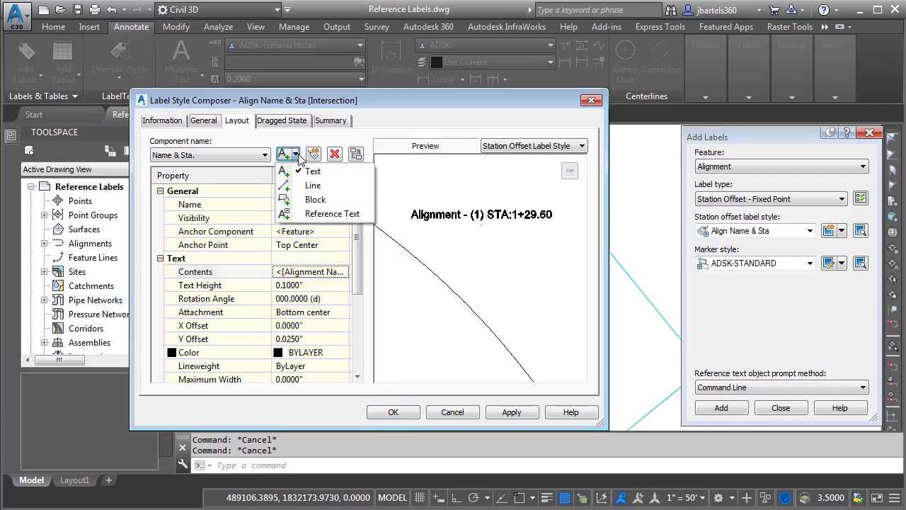
pyautogui.click(300, 214)
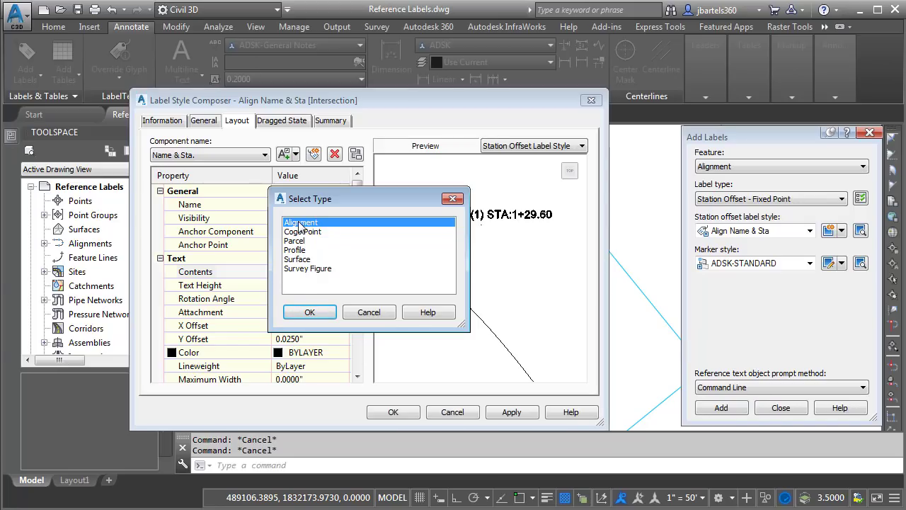
# Confirm Alignment as the reference type, name the component Align Intersect, and set its text height to 0.1000".
pyautogui.click(310, 311)
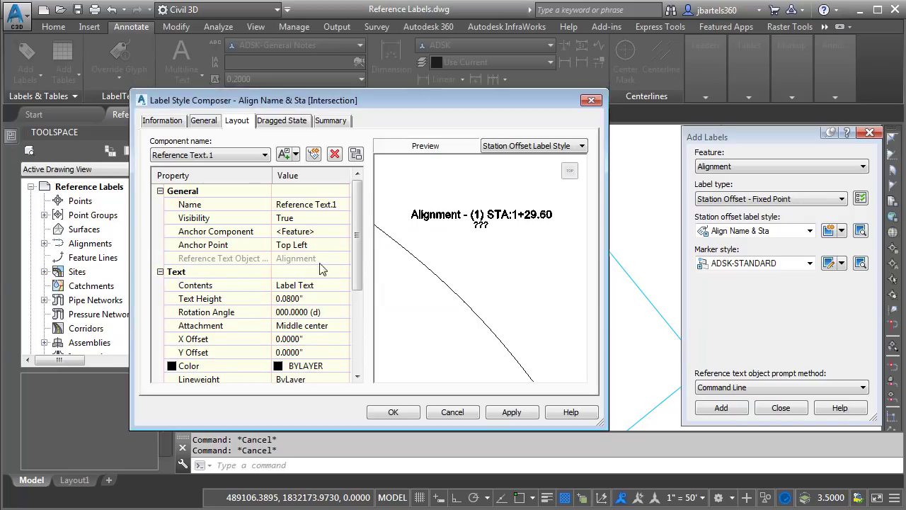
pyautogui.click(342, 204)
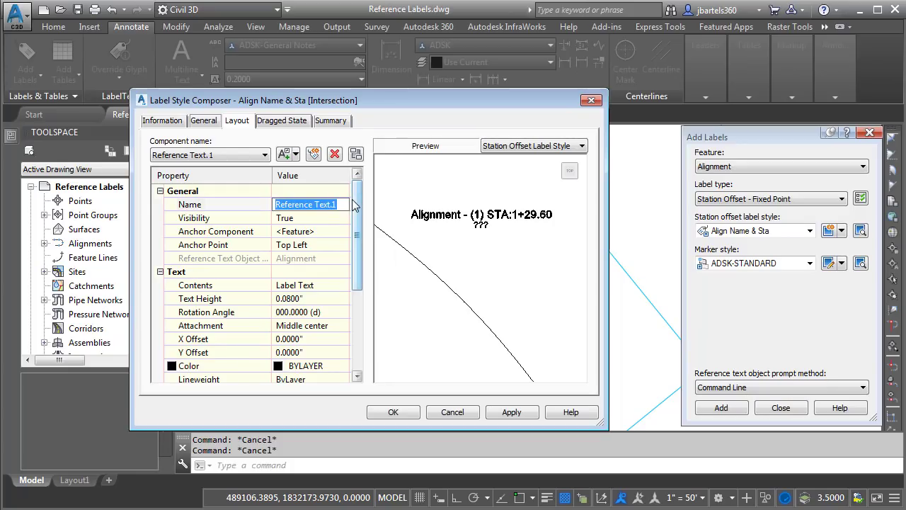
pyautogui.write('Align Intersec')
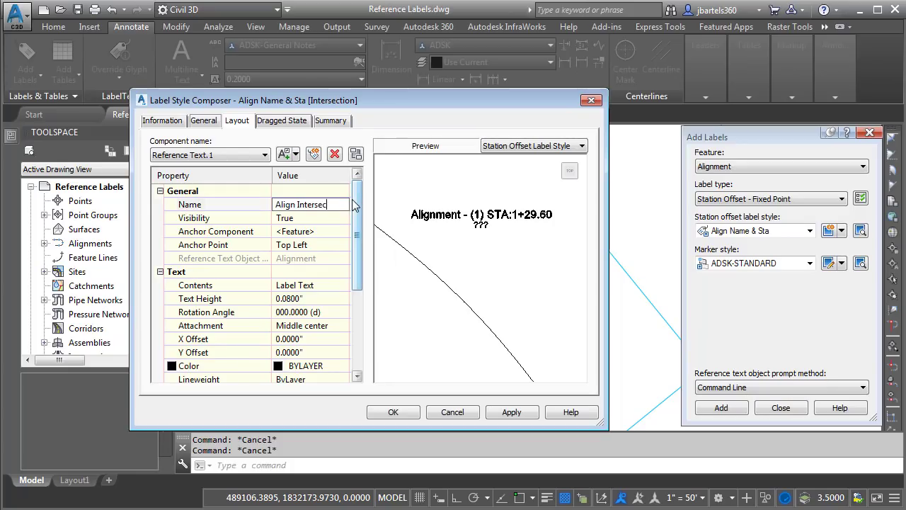
pyautogui.write('t')
pyautogui.click(305, 298)
pyautogui.moveTo(303, 298); pyautogui.dragTo(287, 298)
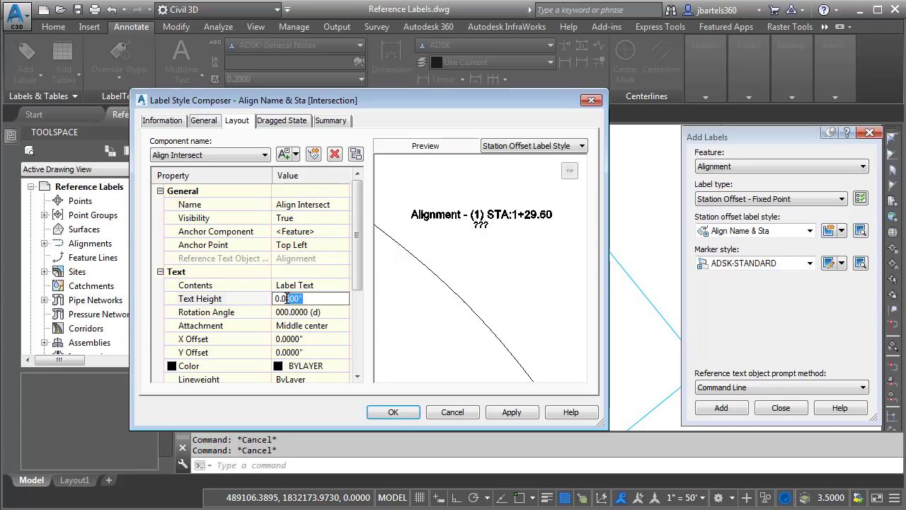
pyautogui.write('1')
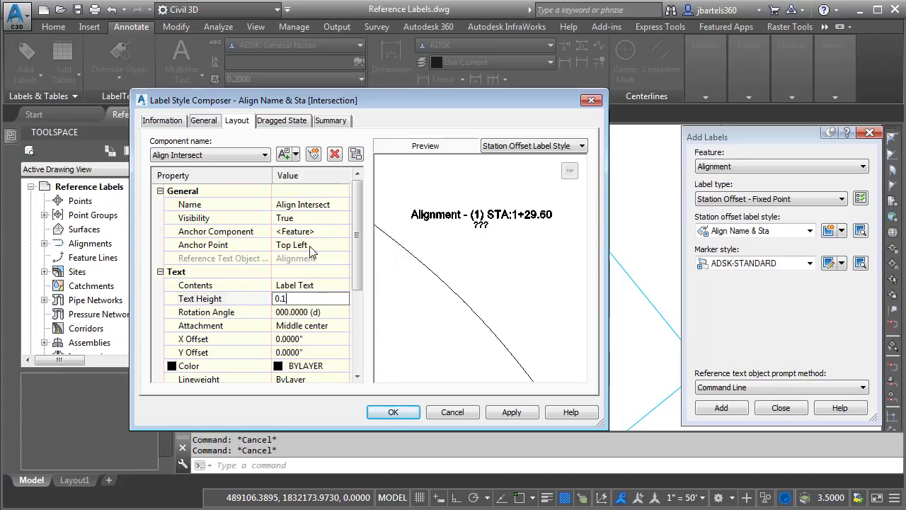
pyautogui.click(315, 232)
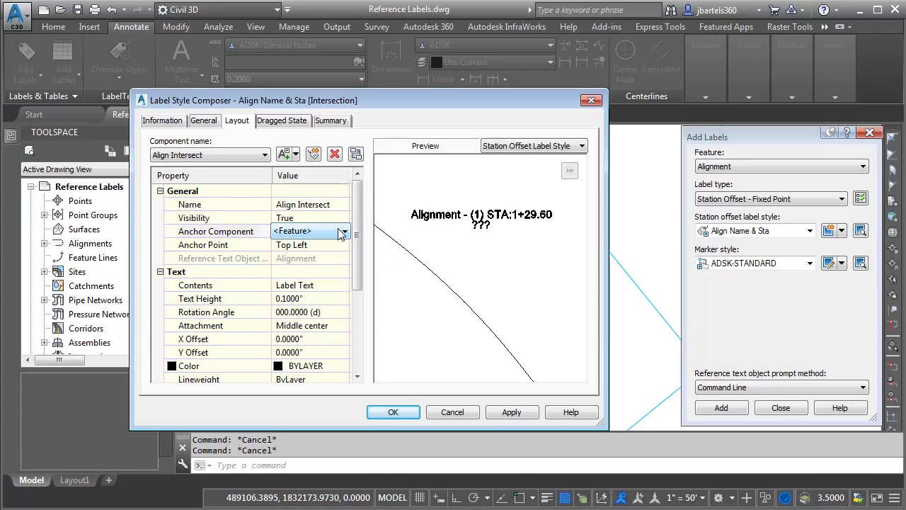
# Anchor it to Name & Sta. at Bottom Left with Top left attachment, then select Contents.
pyautogui.click(345, 231)
pyautogui.click(319, 256)
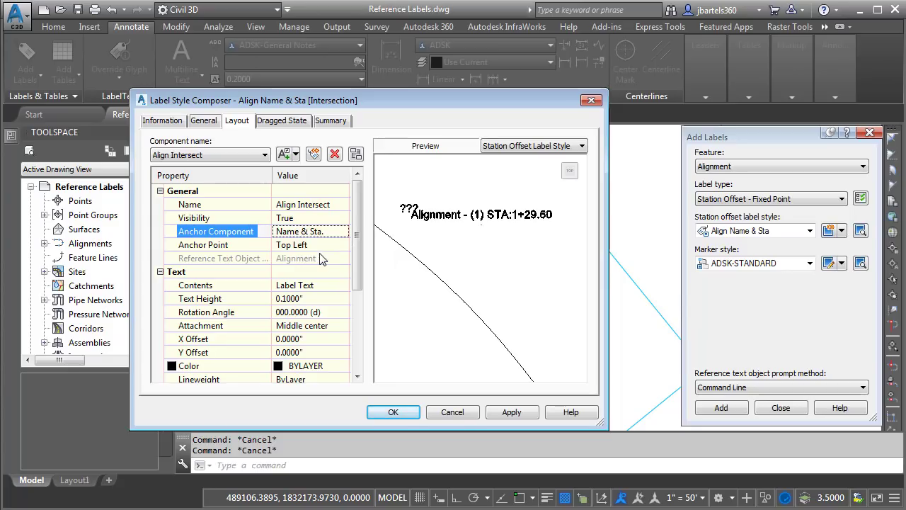
pyautogui.click(320, 245)
pyautogui.click(321, 244)
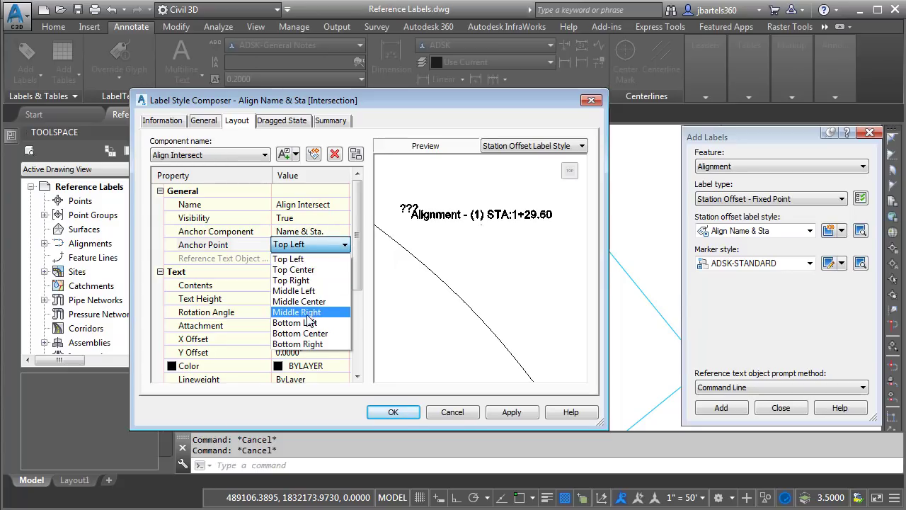
pyautogui.click(303, 315)
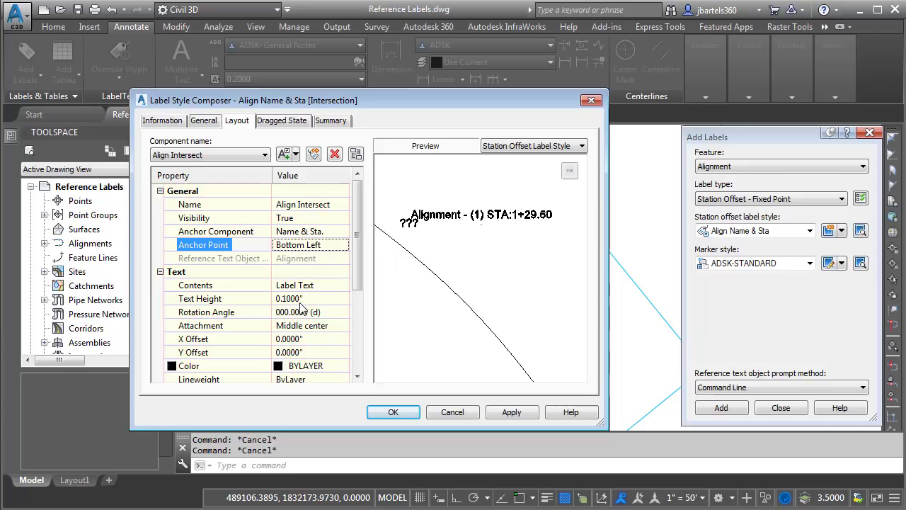
pyautogui.click(304, 329)
pyautogui.click(308, 327)
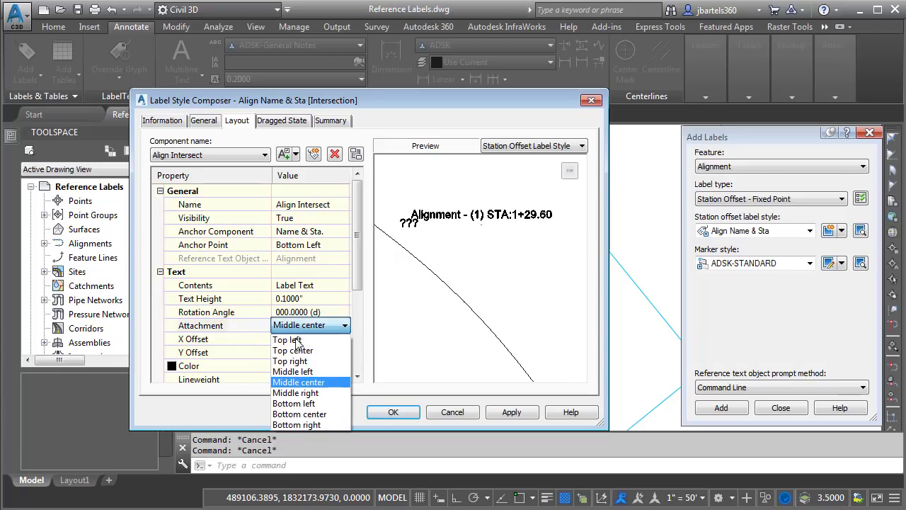
pyautogui.click(301, 340)
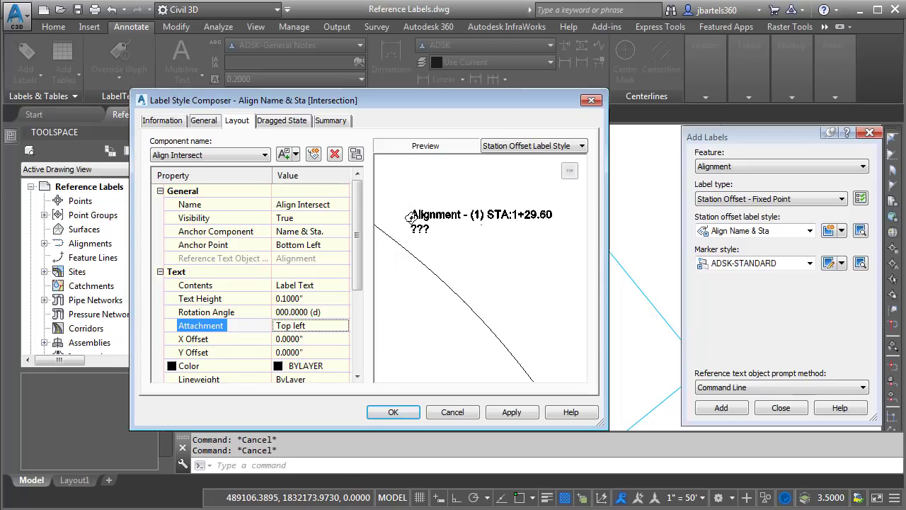
pyautogui.click(315, 286)
# Replace the placeholder Label Text with an Alignment Name field.
pyautogui.click(342, 285)
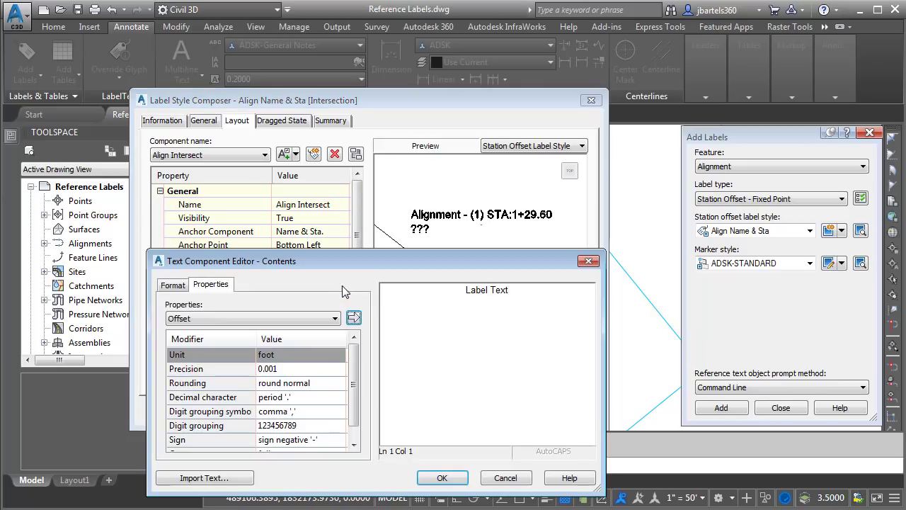
pyautogui.moveTo(508, 290); pyautogui.dragTo(467, 291)
pyautogui.press('Delete')
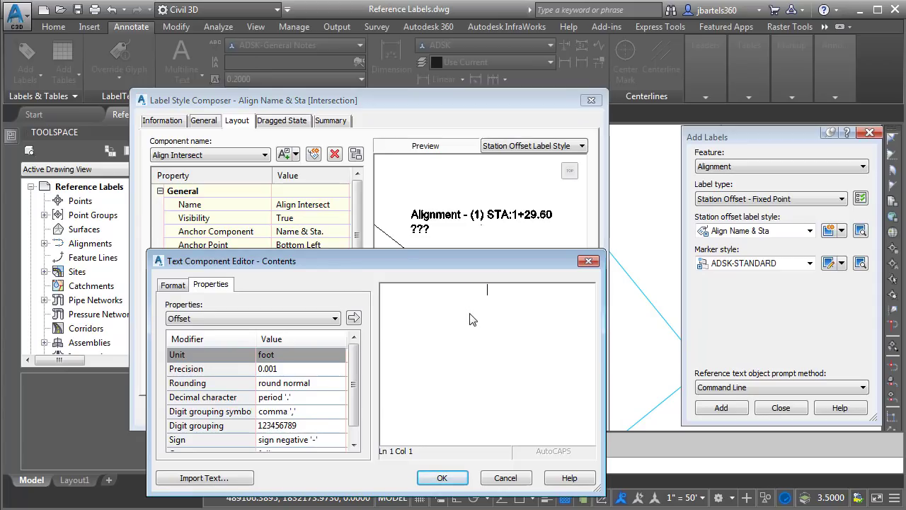
pyautogui.click(202, 319)
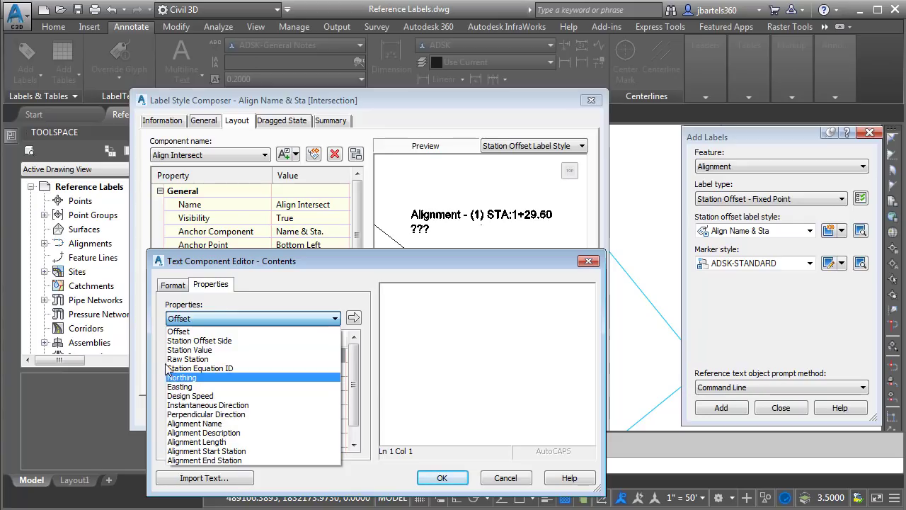
pyautogui.click(178, 423)
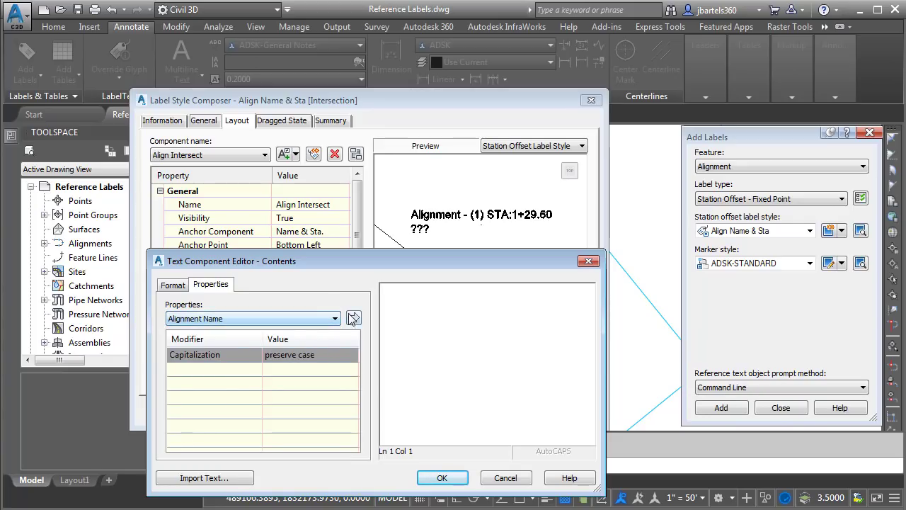
pyautogui.click(352, 318)
# Append "STA:" and a Station Value field, then close the contents editor.
pyautogui.click(550, 292)
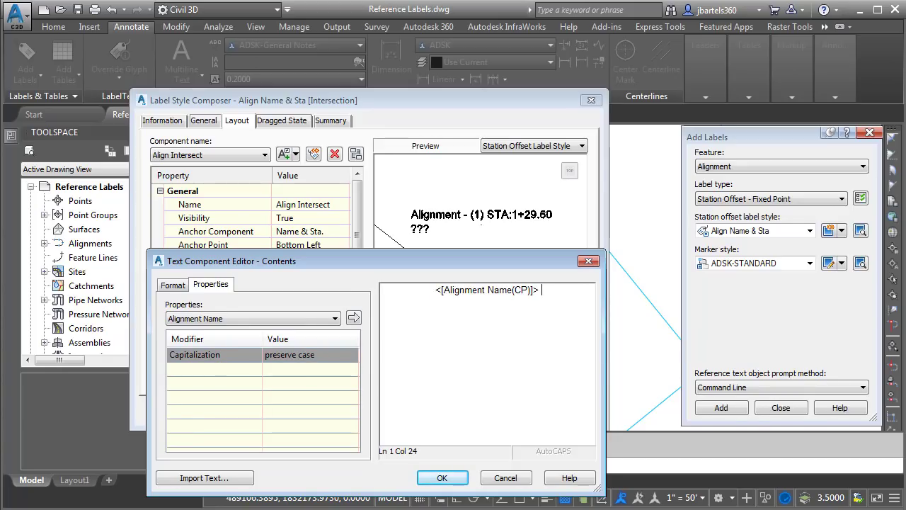
pyautogui.write('STA:')
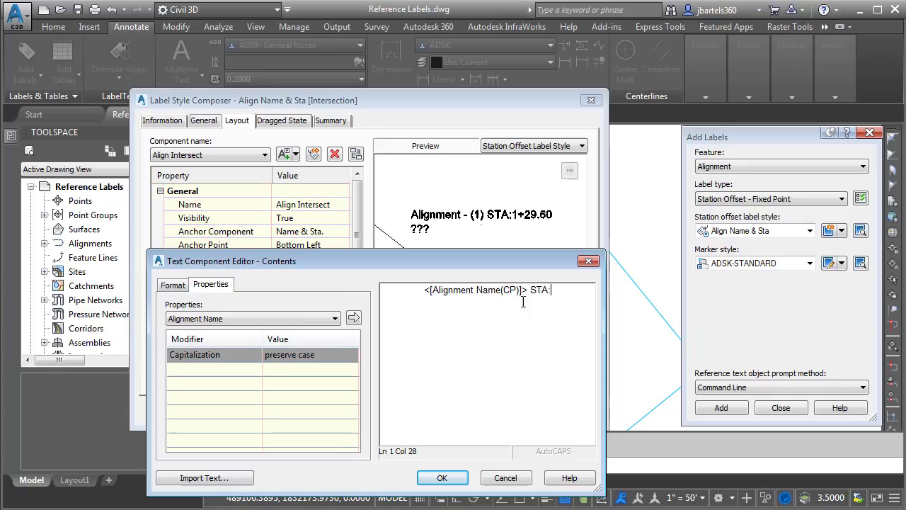
pyautogui.click(302, 317)
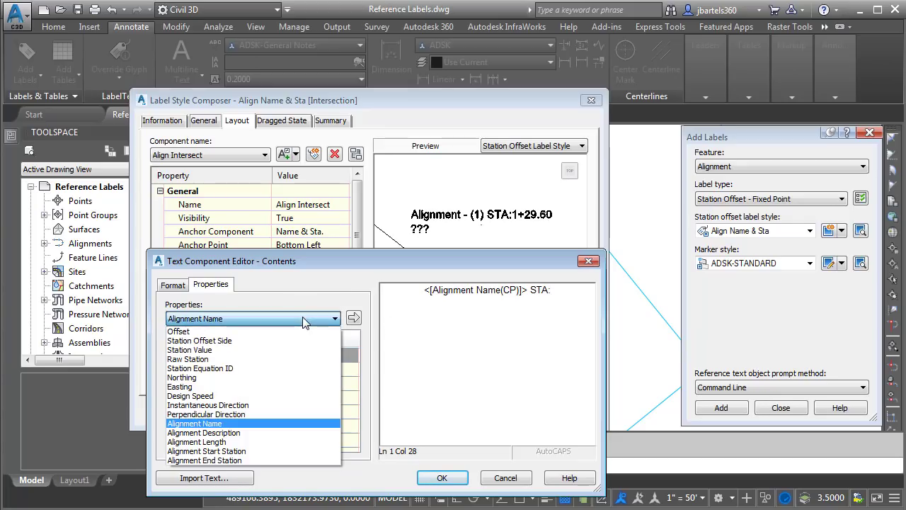
pyautogui.click(241, 349)
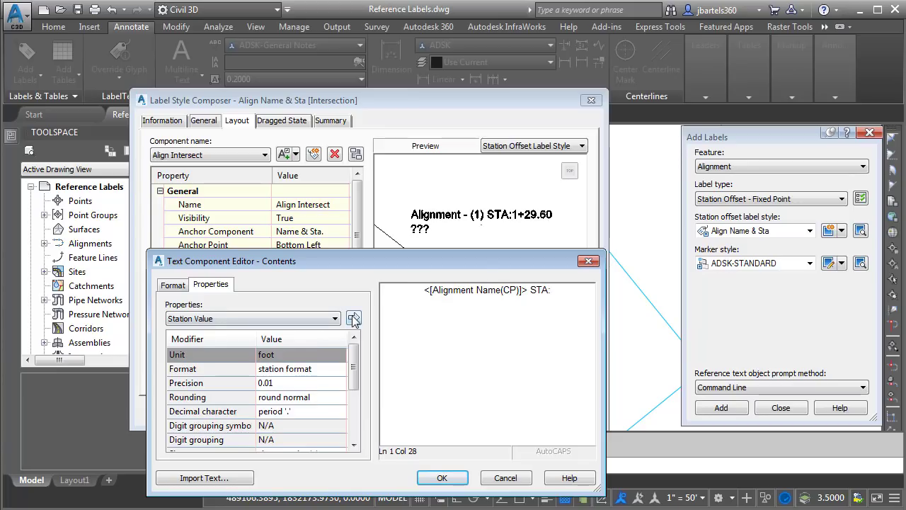
pyautogui.click(354, 319)
pyautogui.click(441, 477)
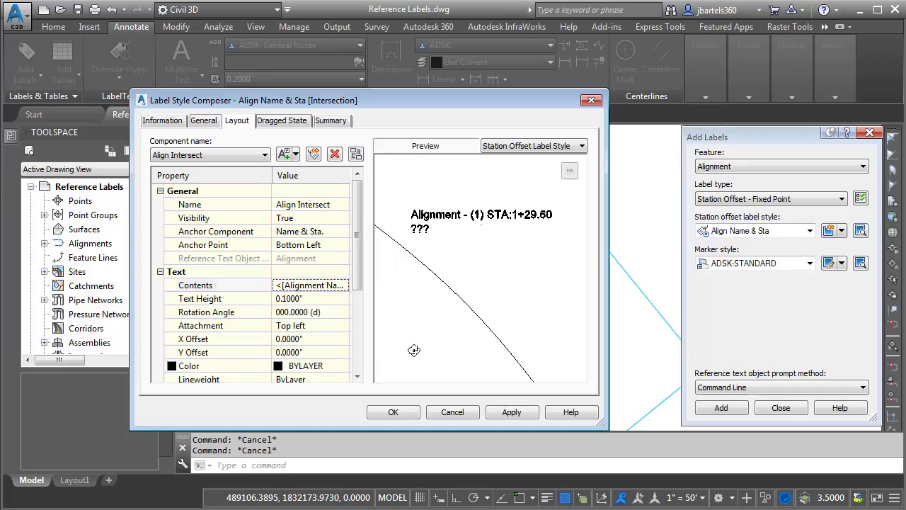
# Accept the edited style and pan to the Birch St./Maple Ave. intersection.
pyautogui.click(394, 414)
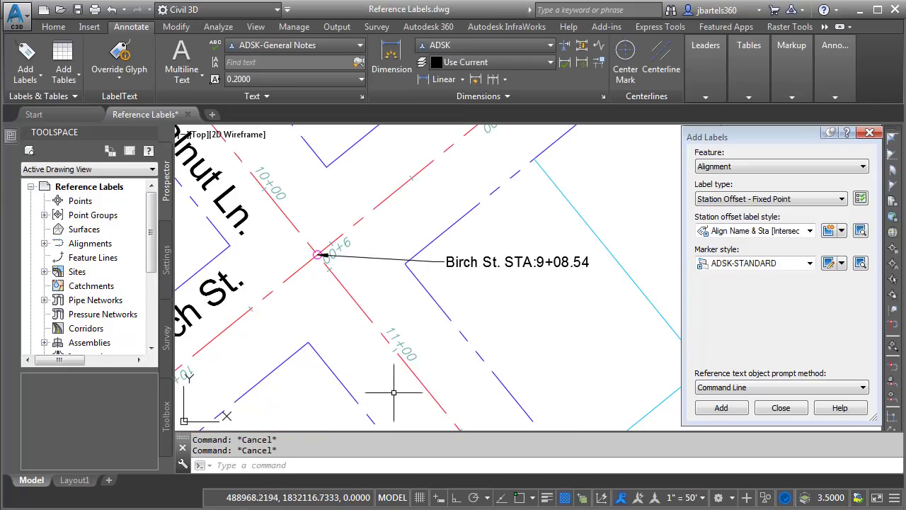
pyautogui.moveTo(361, 354)
pyautogui.mouseDown(button='middle')
pyautogui.moveTo(335, 369)
pyautogui.moveTo(389, 247)
pyautogui.moveTo(538, 219)
pyautogui.mouseUp(button='middle')
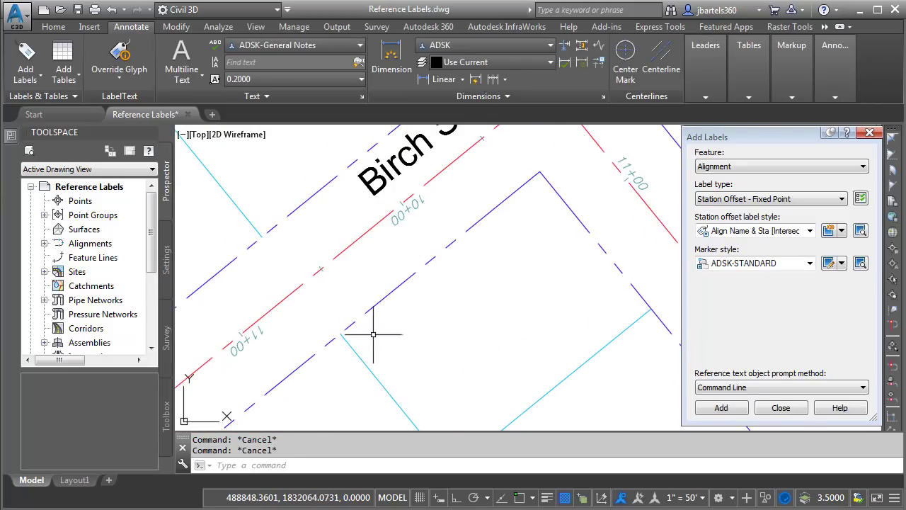
pyautogui.moveTo(307, 379); pyautogui.dragTo(563, 193, button='middle')
pyautogui.moveTo(434, 318); pyautogui.dragTo(469, 297, button='middle')
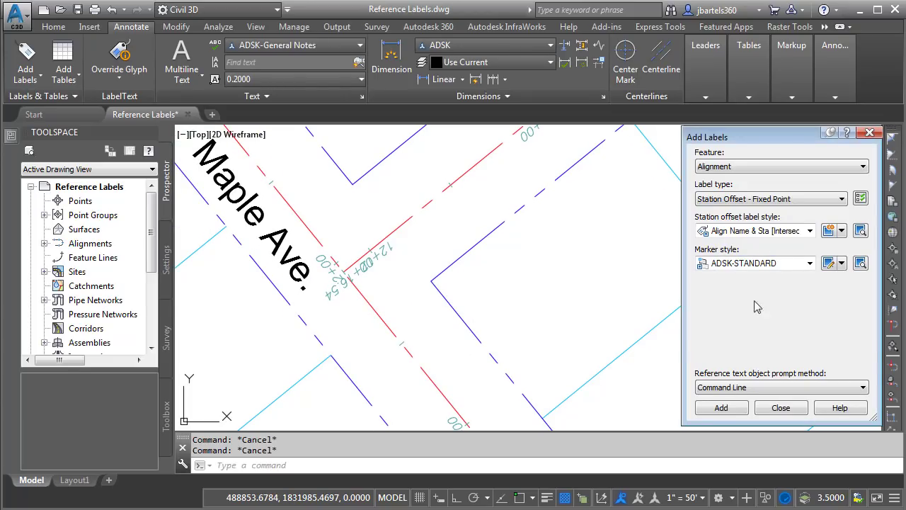
# Place a Birch St. label at the Maple Ave. crossing, referencing Maple Ave. as the second alignment.
pyautogui.click(719, 407)
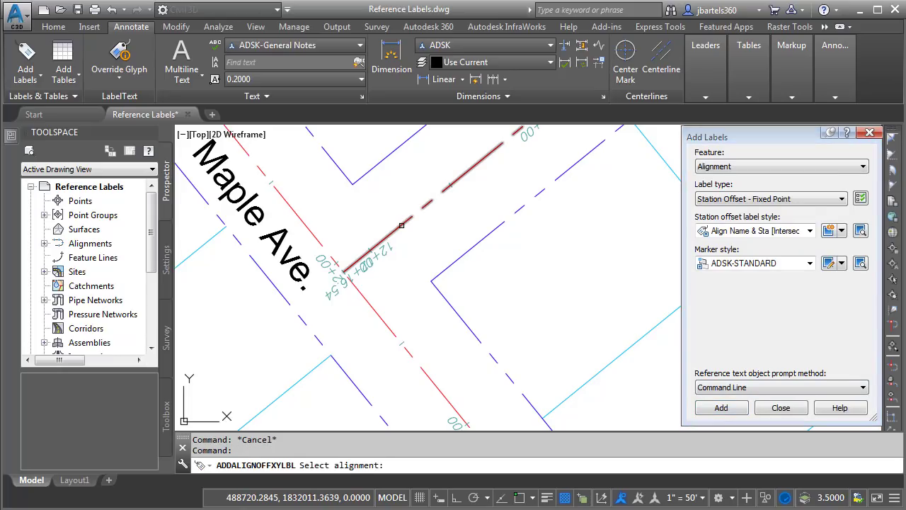
pyautogui.click(401, 225)
pyautogui.keyDown('shift'); pyautogui.rightClick(366, 226); pyautogui.keyUp('shift')
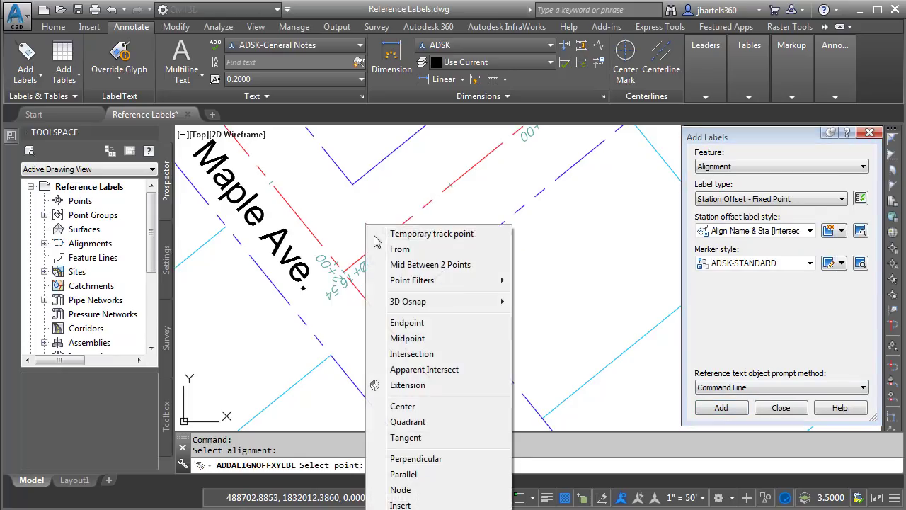
pyautogui.click(410, 353)
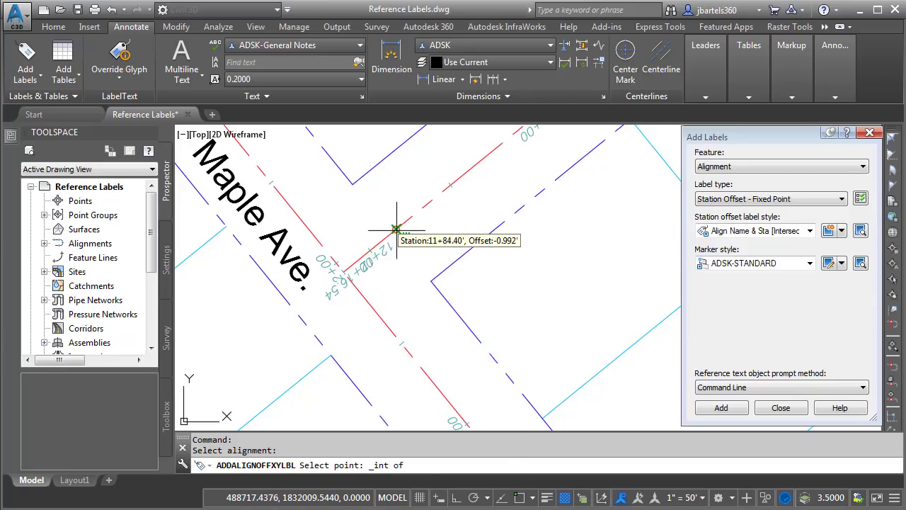
pyautogui.click(339, 227)
pyautogui.click(302, 332)
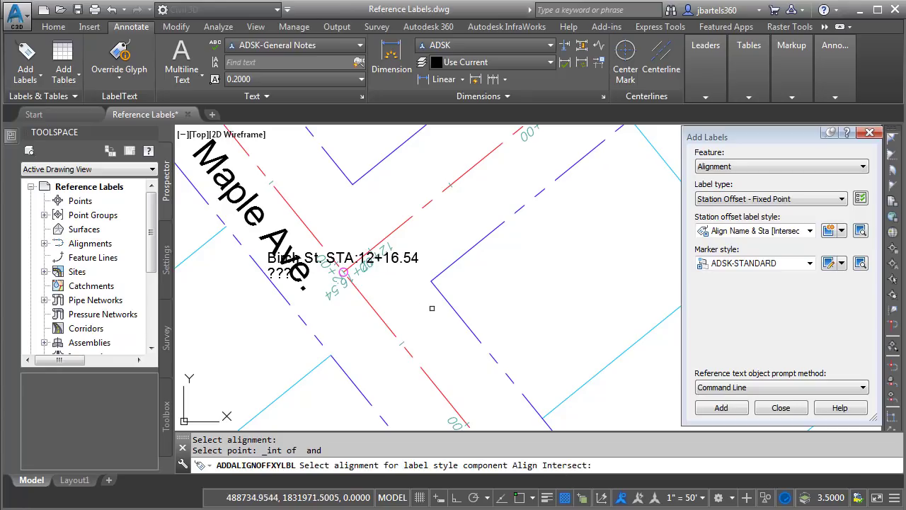
pyautogui.click(383, 320)
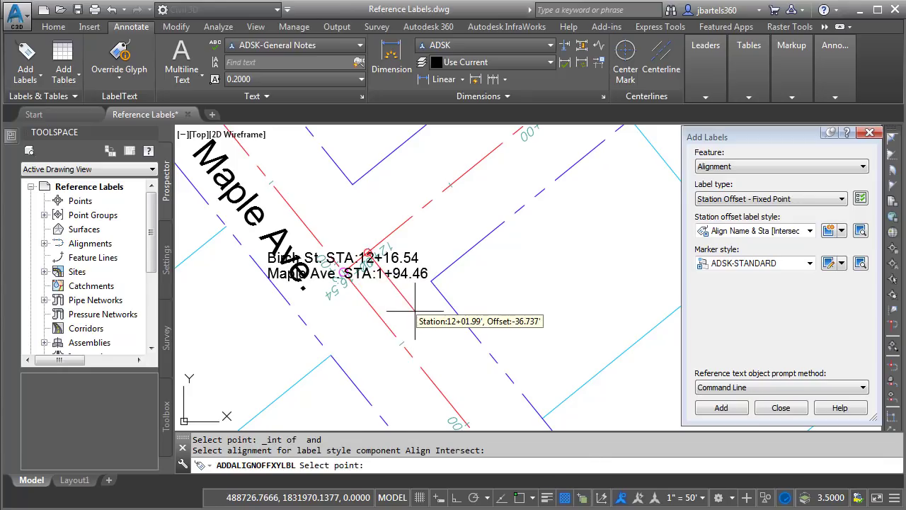
pyautogui.press('Escape')
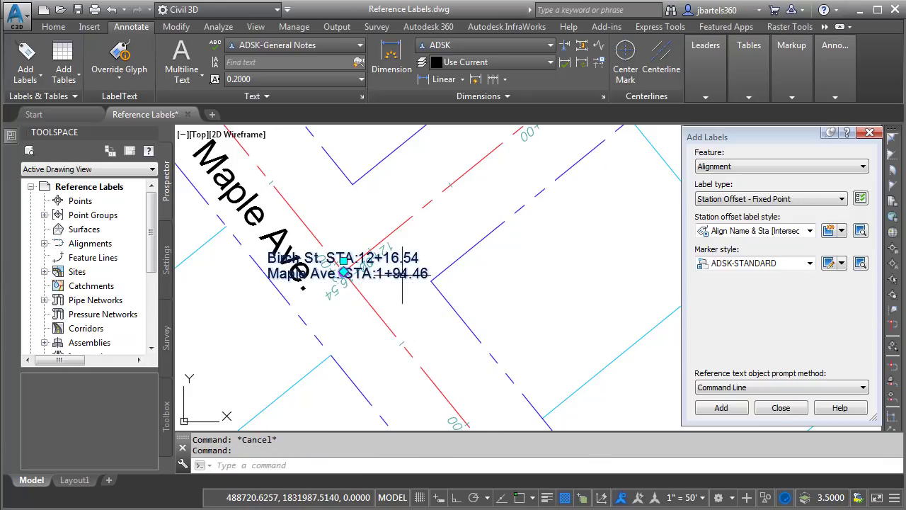
# Drag the two-line STA:12+16.54 / STA:1+94.46 label off to the right.
pyautogui.click(365, 263)
pyautogui.click(343, 260)
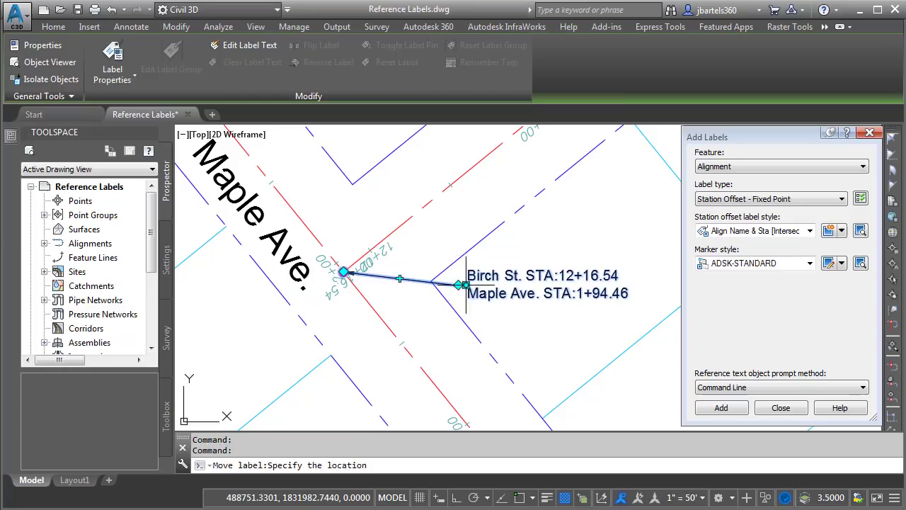
pyautogui.press('Escape')
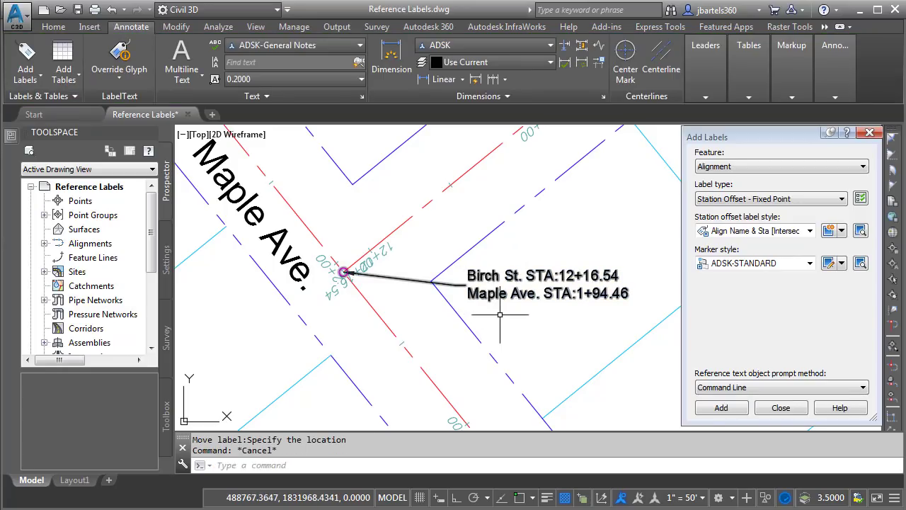
# Select the Birch St. label at Walnut Ln. and keep Birch St. as its alignment in Properties.
pyautogui.moveTo(620, 193)
pyautogui.mouseDown(button='middle')
pyautogui.moveTo(429, 360)
pyautogui.moveTo(489, 259)
pyautogui.moveTo(347, 360)
pyautogui.moveTo(465, 305)
pyautogui.mouseUp(button='middle')
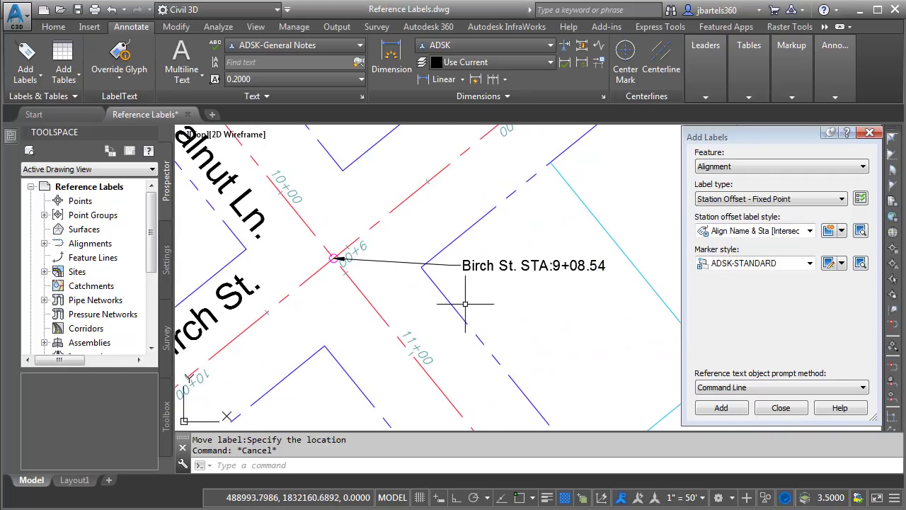
pyautogui.click(494, 273)
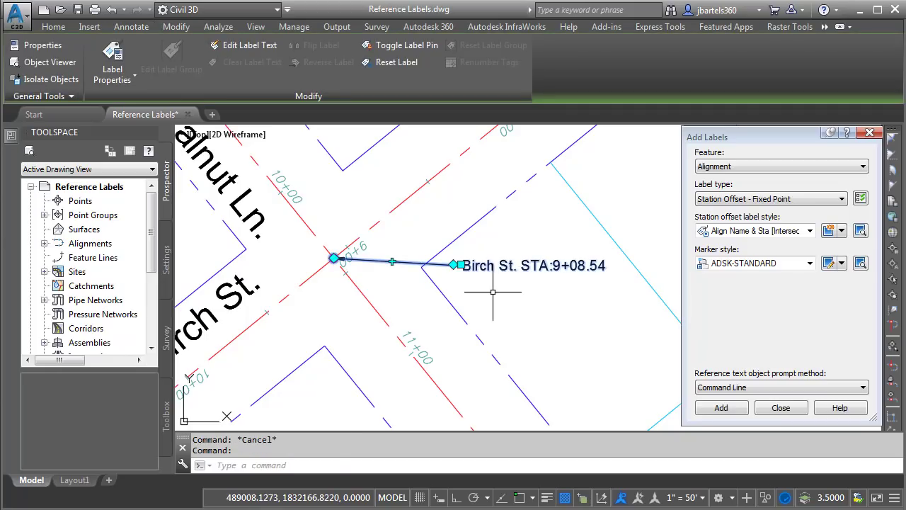
pyautogui.moveTo(13, 138)
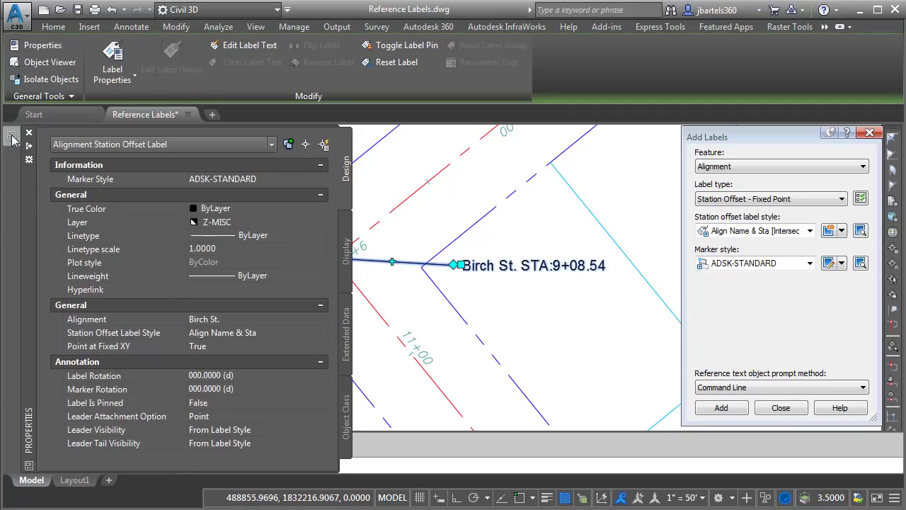
pyautogui.click(224, 321)
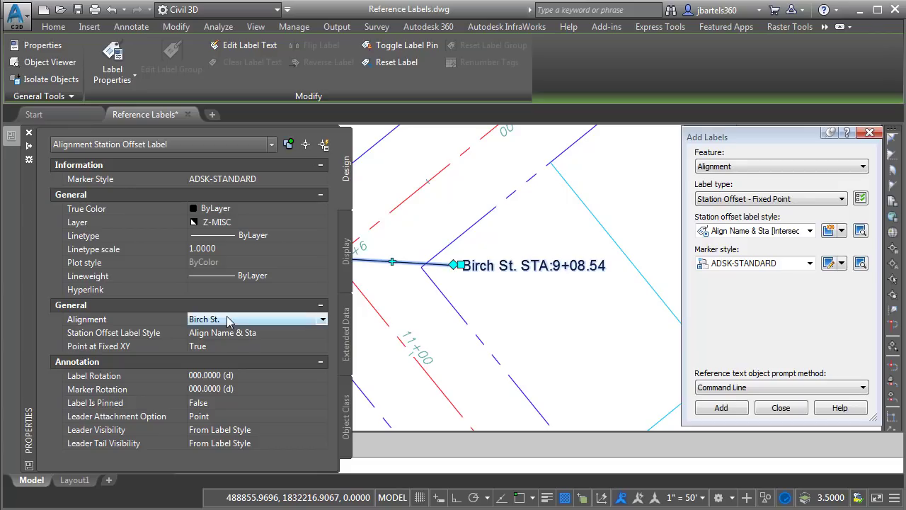
pyautogui.click(227, 321)
pyautogui.click(227, 321)
# Set its Station Offset Label Style to Align Name & Sta [Intersection].
pyautogui.click(221, 336)
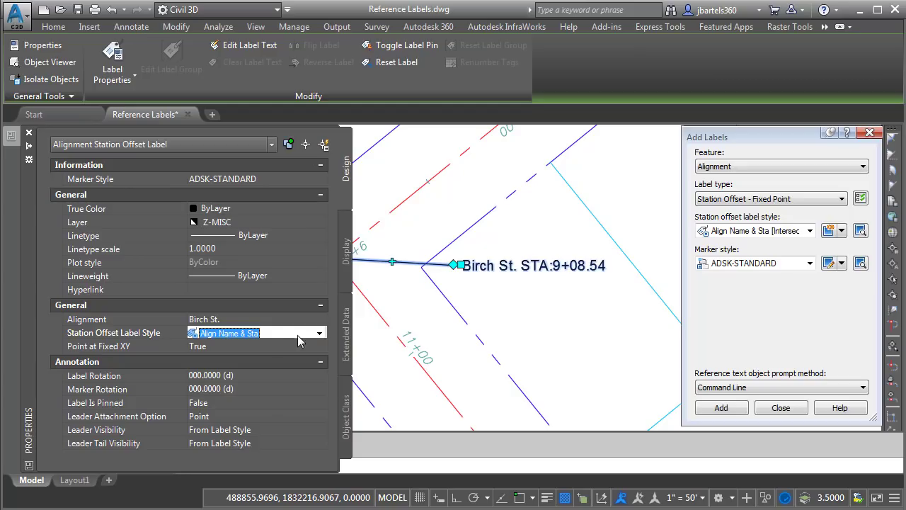
pyautogui.click(319, 333)
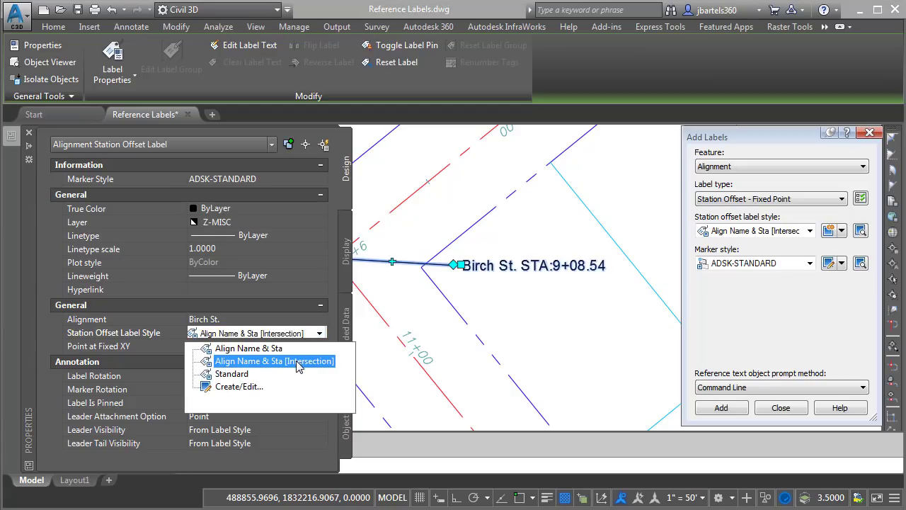
pyautogui.click(297, 362)
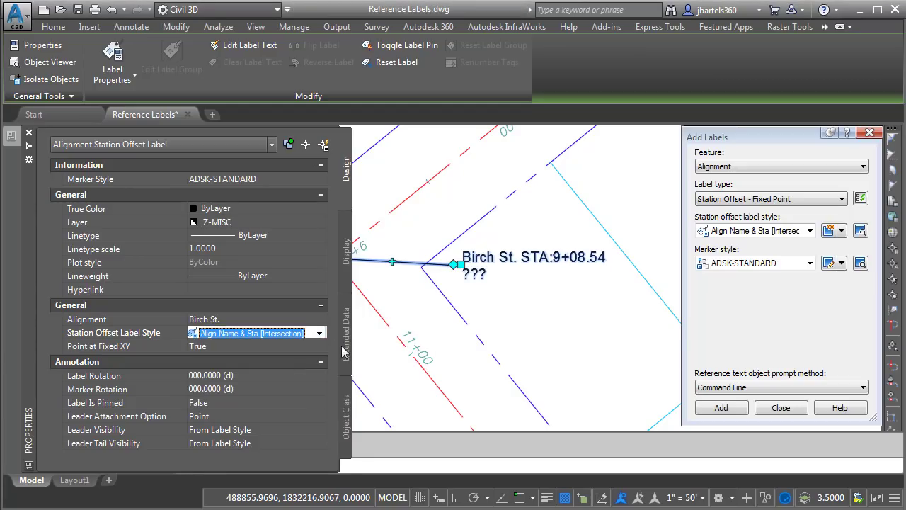
pyautogui.press('Escape')
pyautogui.press('Escape')
pyautogui.scroll(2, 495, 311)
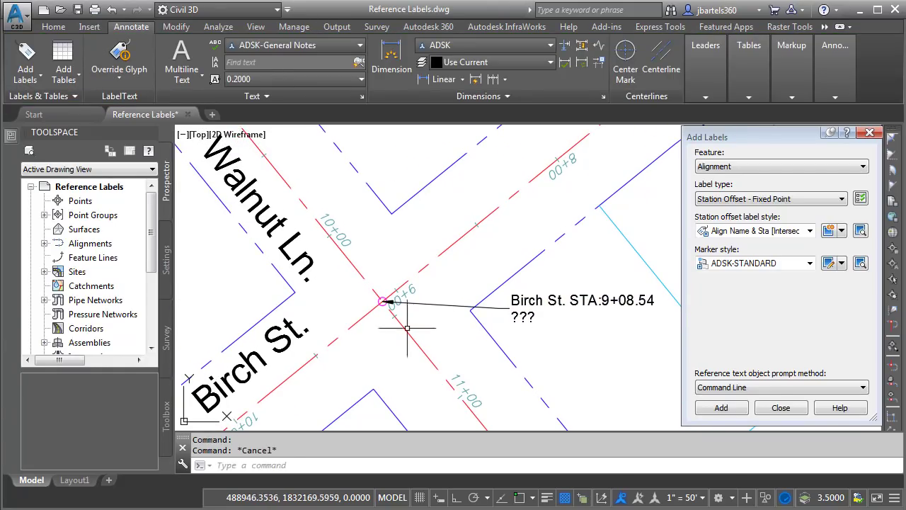
# Set the Birch St./Walnut Ln. label's Reference Text Object to Walnut Ln., giving a second line of STA:10+40.71.
pyautogui.click(521, 303)
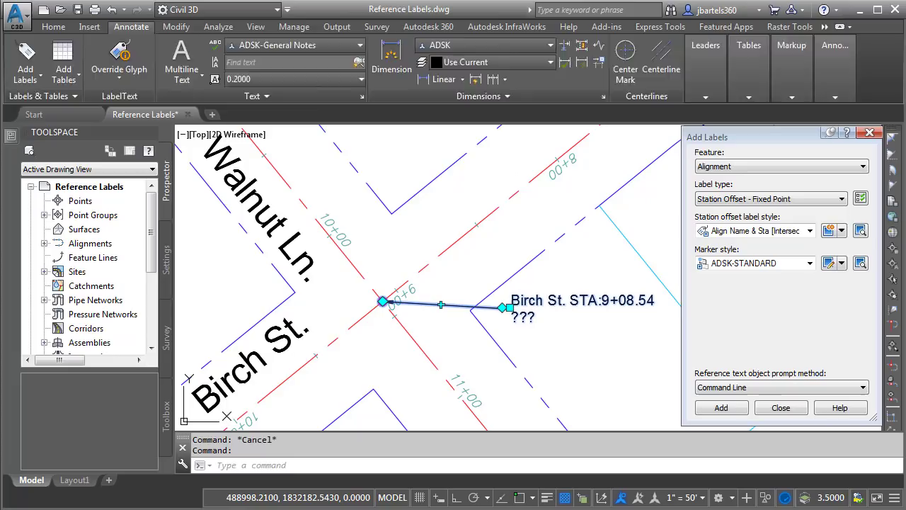
pyautogui.hotkey('ctrl', '1')
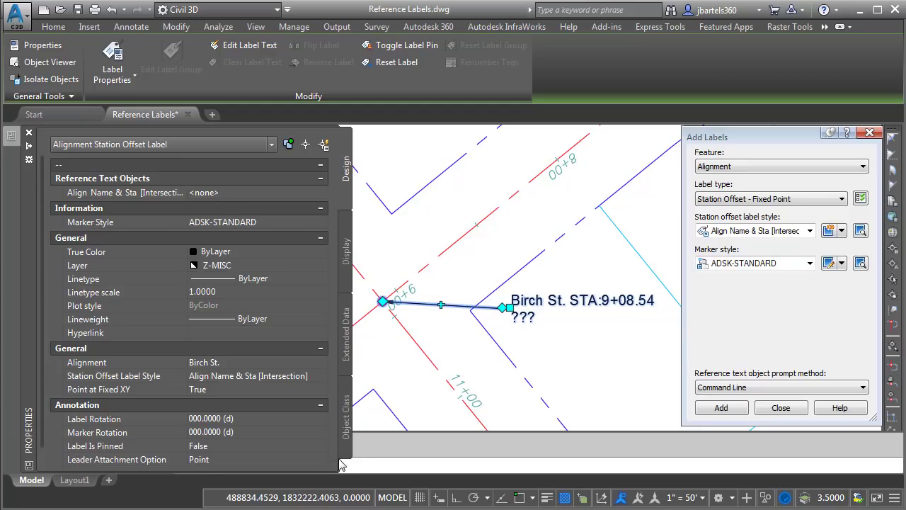
pyautogui.moveTo(339, 461); pyautogui.dragTo(524, 464)
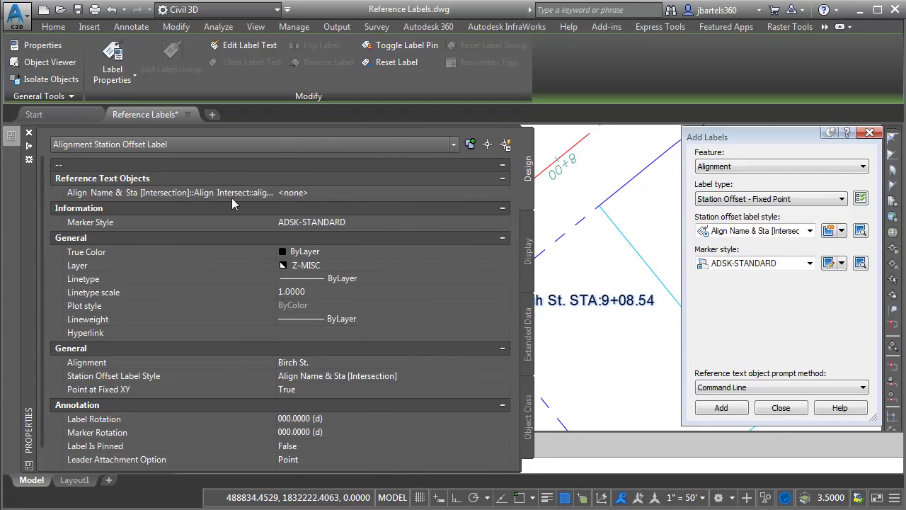
pyautogui.click(332, 191)
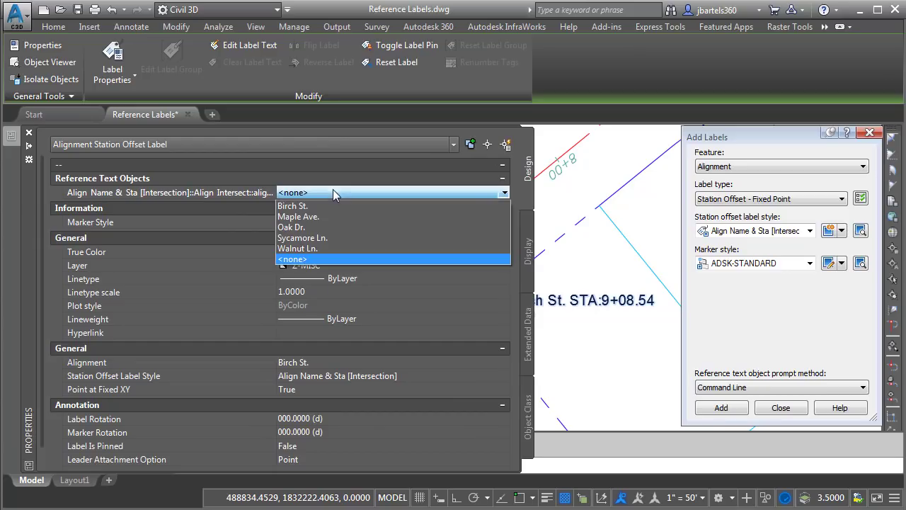
pyautogui.click(315, 249)
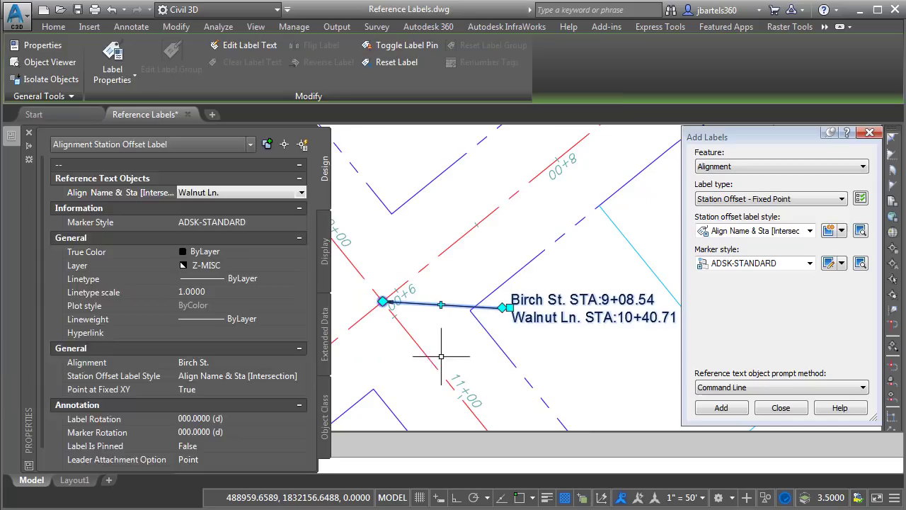
pyautogui.press('Escape')
pyautogui.moveTo(428, 347); pyautogui.dragTo(376, 329, button='middle')
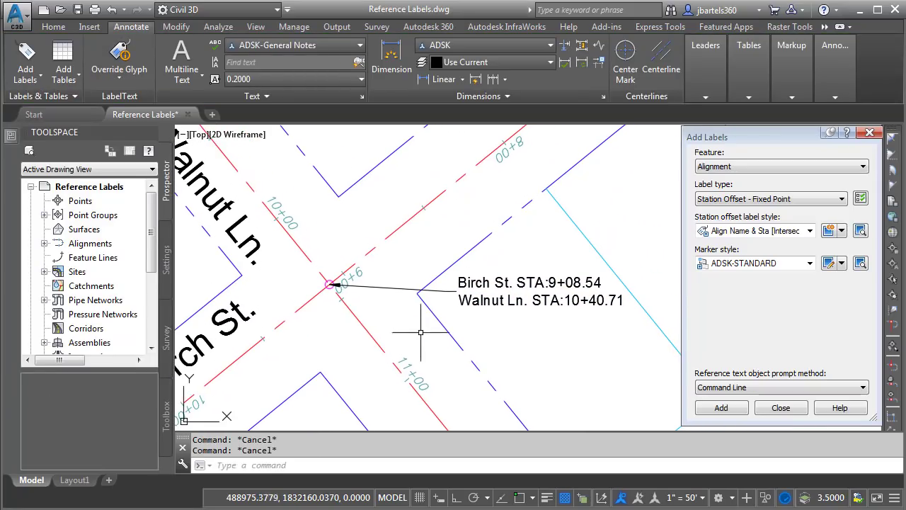